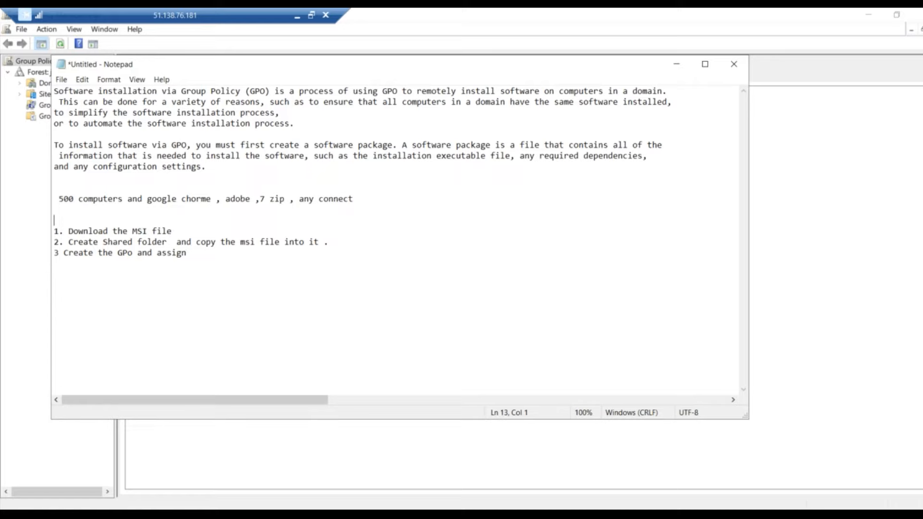
Step: Highlight the MSI download and shared folder steps in the Notepad notes and switch to the Edge browser
{"action": "left_click", "coordinate": [185, 231]}
{"action": "left_click_drag", "start_coordinate": [69, 232], "coordinate": [171, 242]}
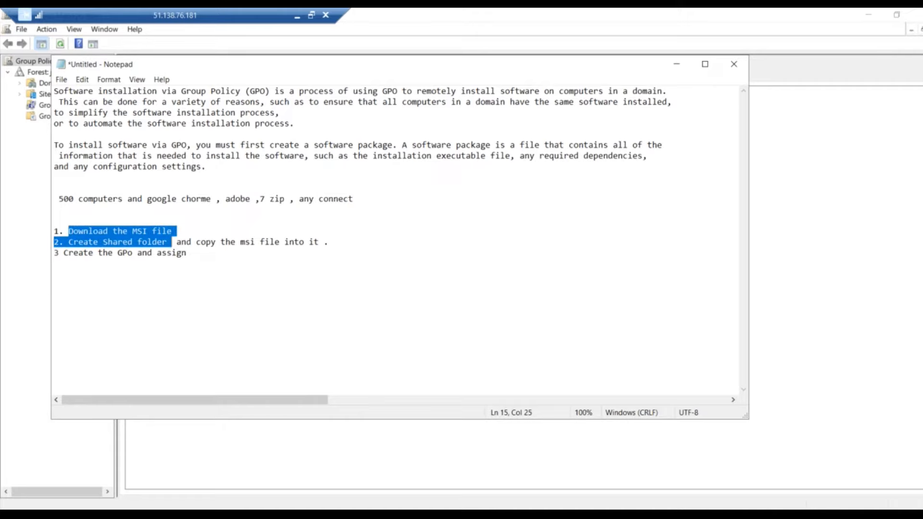
{"action": "key", "text": "alt+Tab"}
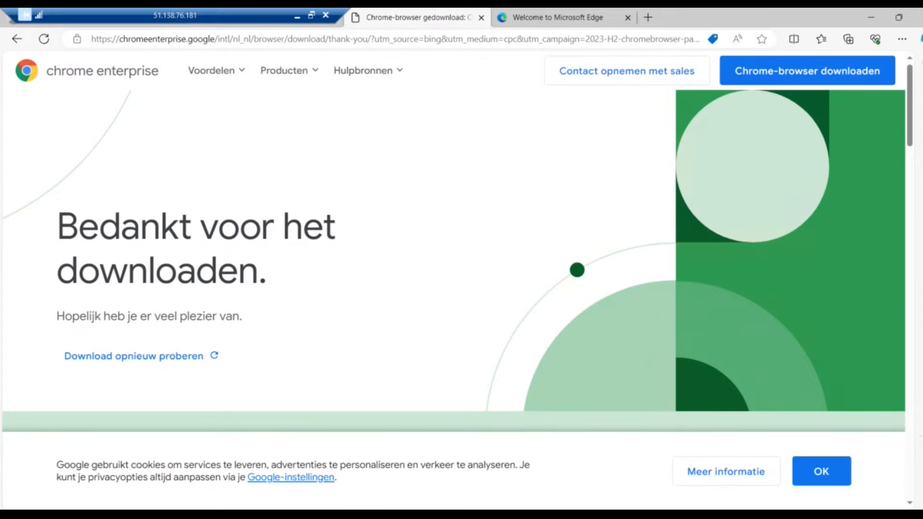
Step: Review the Bing search for "google chrome msi download 64 bit" and the Chrome Enterprise download page it leads to
{"action": "left_click_drag", "start_coordinate": [66, 18], "coordinate": [312, 18]}
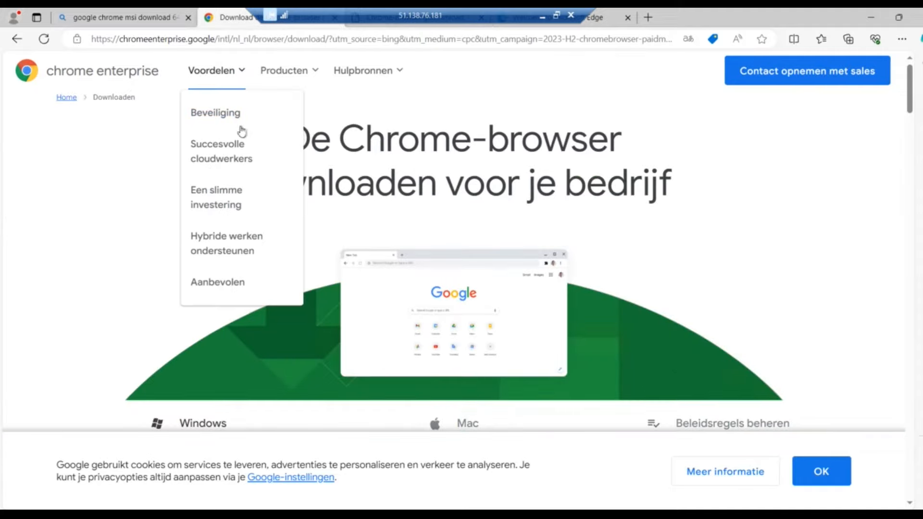
{"action": "left_click", "coordinate": [125, 18]}
{"action": "left_click", "coordinate": [169, 82]}
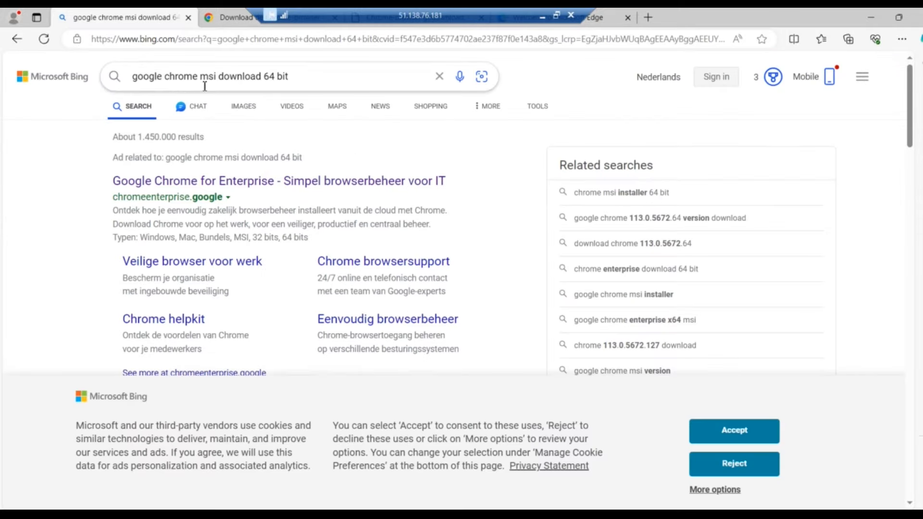
{"action": "left_click", "coordinate": [232, 18]}
{"action": "scroll", "coordinate": [693, 259], "scroll_direction": "down", "scroll_amount": 4}
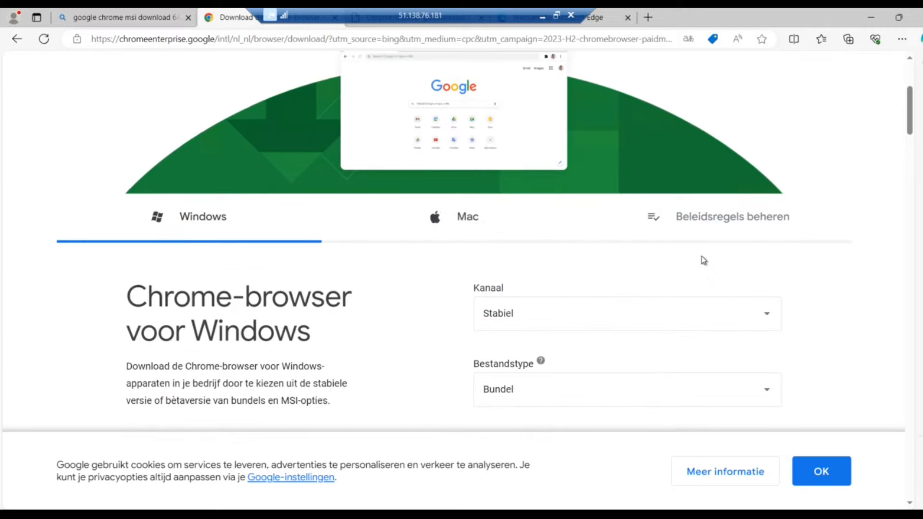
Step: Examine the Chrome download thank-you page and the file type and architecture options for the Windows download
{"action": "left_click_drag", "start_coordinate": [361, 13], "coordinate": [231, 13]}
{"action": "left_click_drag", "start_coordinate": [307, 13], "coordinate": [224, 13]}
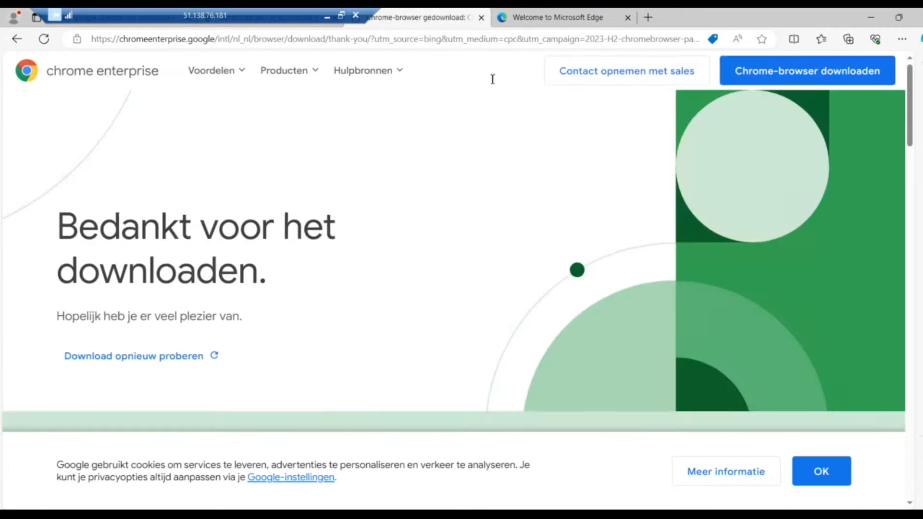
{"action": "scroll", "coordinate": [721, 185], "scroll_direction": "down", "scroll_amount": 5}
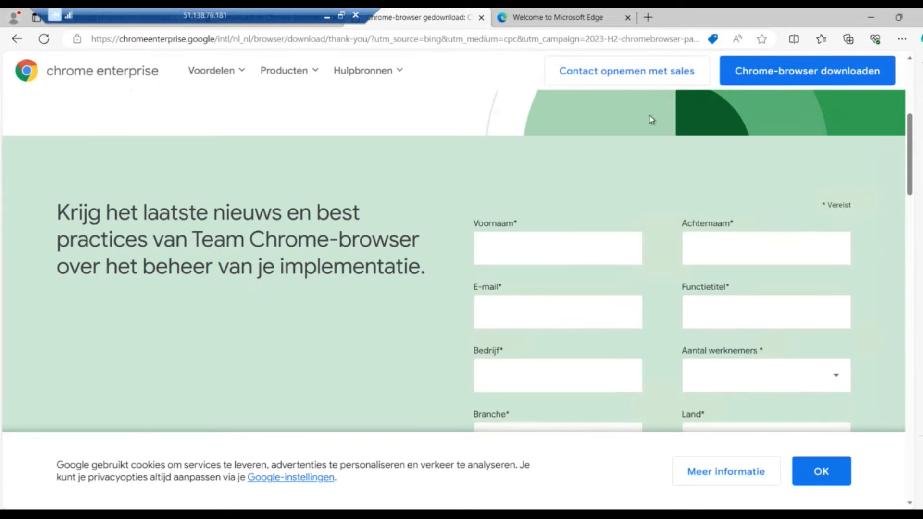
{"action": "left_click_drag", "start_coordinate": [221, 13], "coordinate": [496, 13]}
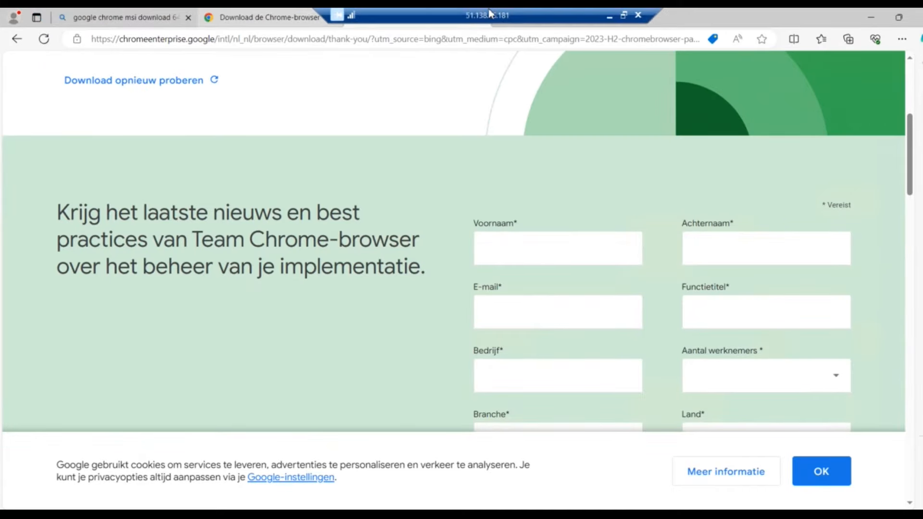
{"action": "left_click", "coordinate": [282, 22]}
{"action": "scroll", "coordinate": [518, 270], "scroll_direction": "down", "scroll_amount": 4}
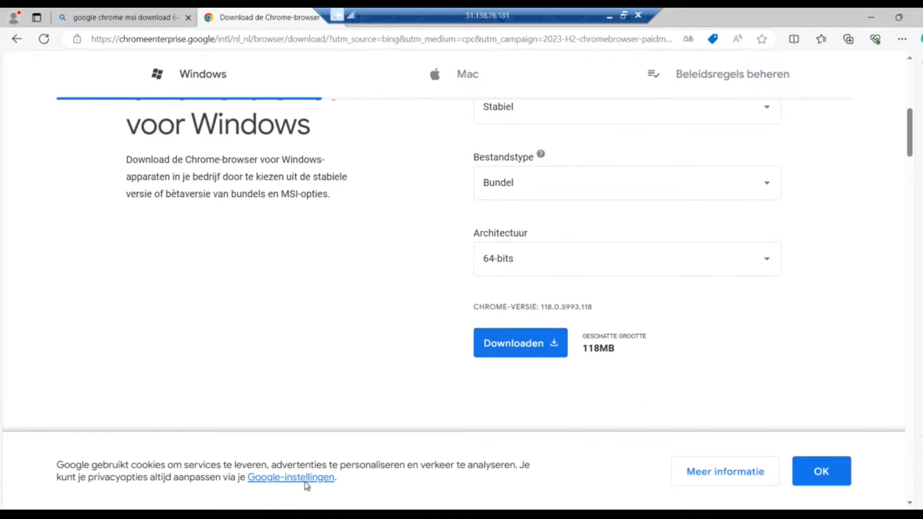
Step: In File Explorer, locate and select the GoogleChromeStandaloneEnterprise64 installer in the Installers folder of the extracted GoogleChromeEnterpriseBundle64 in Downloads
{"action": "left_click", "coordinate": [347, 516]}
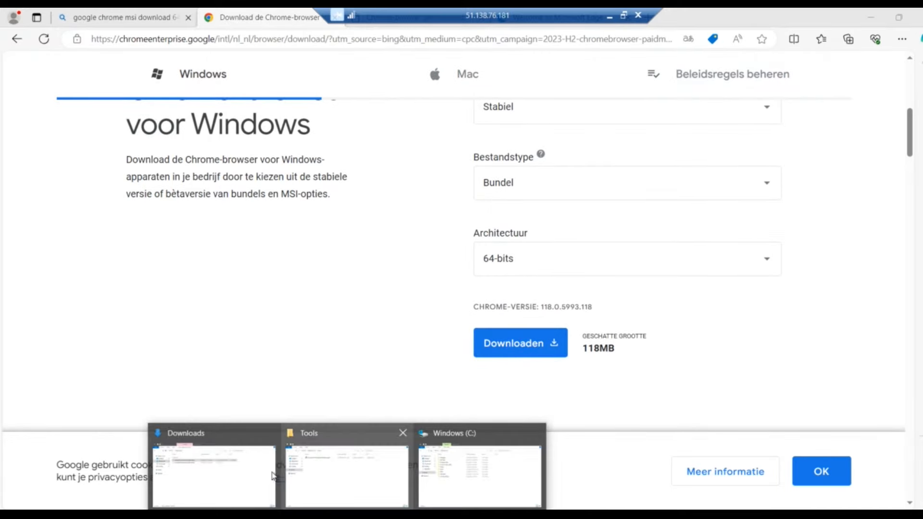
{"action": "left_click", "coordinate": [329, 477]}
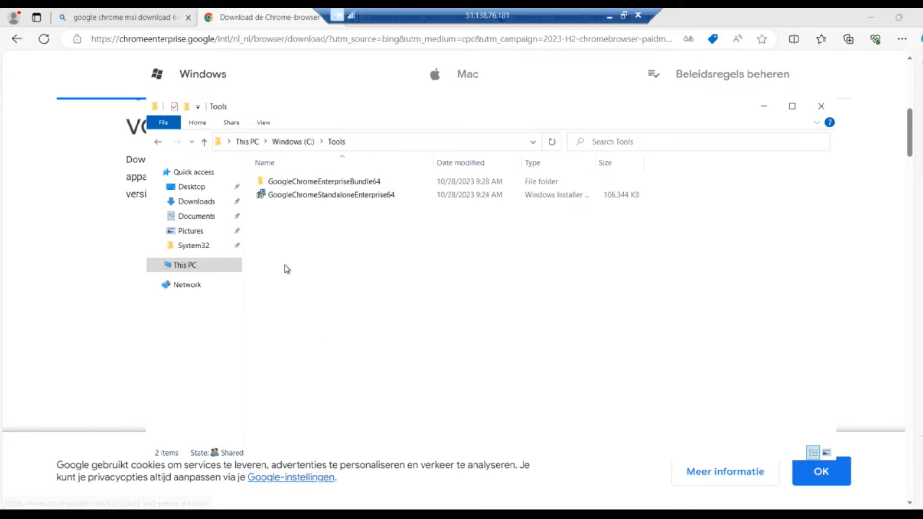
{"action": "left_click", "coordinate": [204, 208]}
{"action": "left_click", "coordinate": [307, 213]}
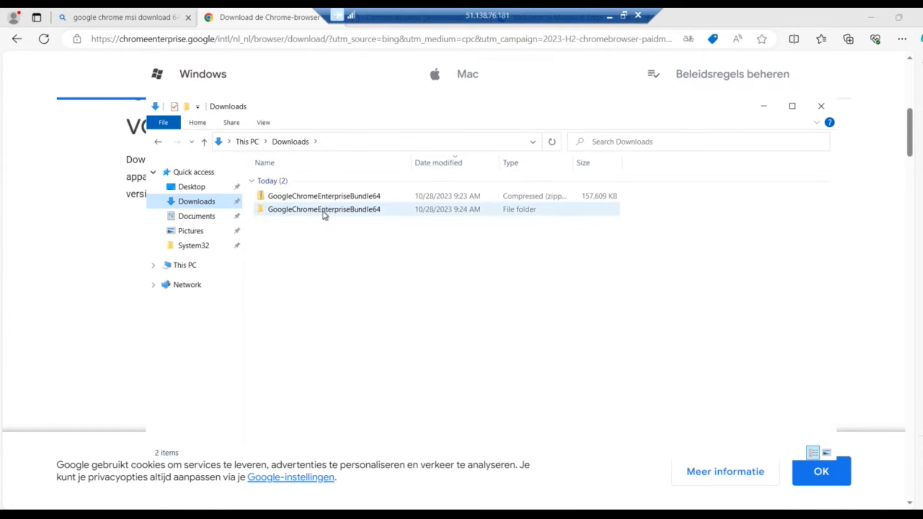
{"action": "right_click", "coordinate": [340, 210]}
{"action": "left_click", "coordinate": [305, 223]}
{"action": "double_click", "coordinate": [305, 212]}
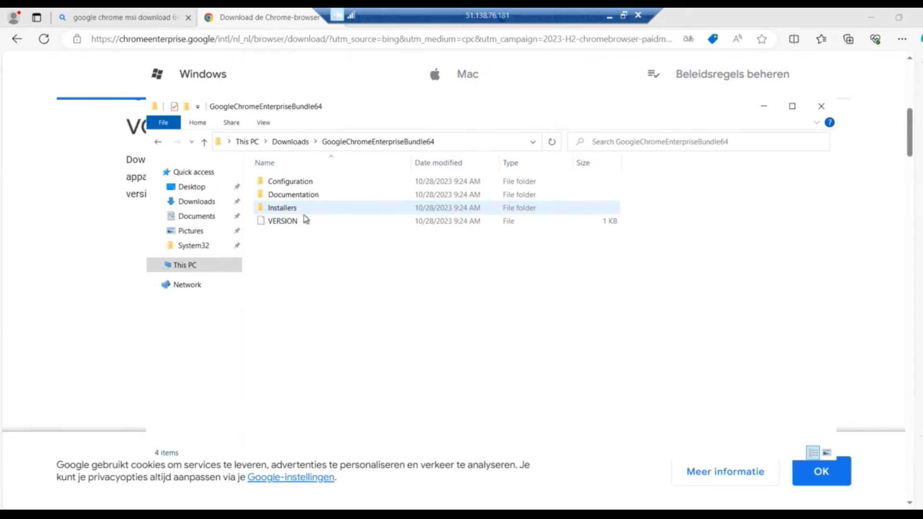
{"action": "left_click", "coordinate": [298, 209]}
{"action": "double_click", "coordinate": [298, 209]}
{"action": "left_click", "coordinate": [388, 198]}
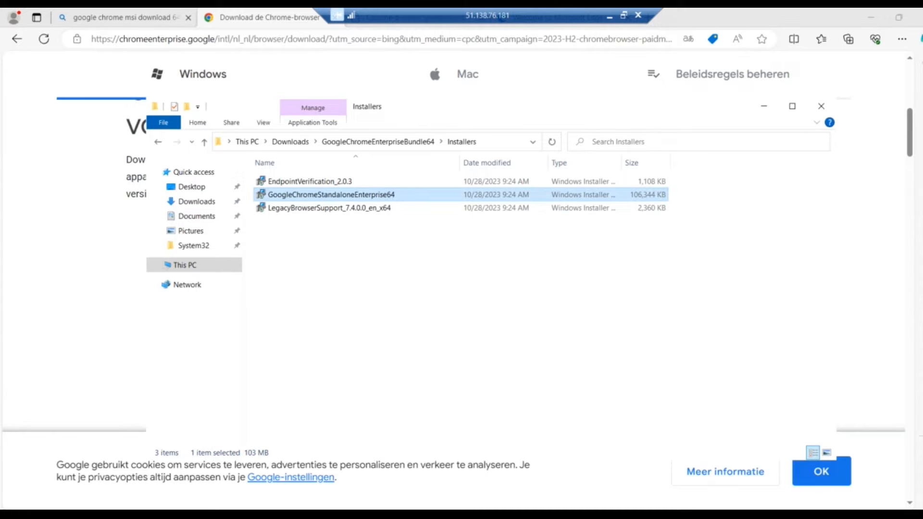
Step: Return to the Notepad notes, highlight the step about creating a shared folder and copying the MSI file, and minimize the notes
{"action": "key", "text": "alt+Tab"}
{"action": "left_click", "coordinate": [196, 291]}
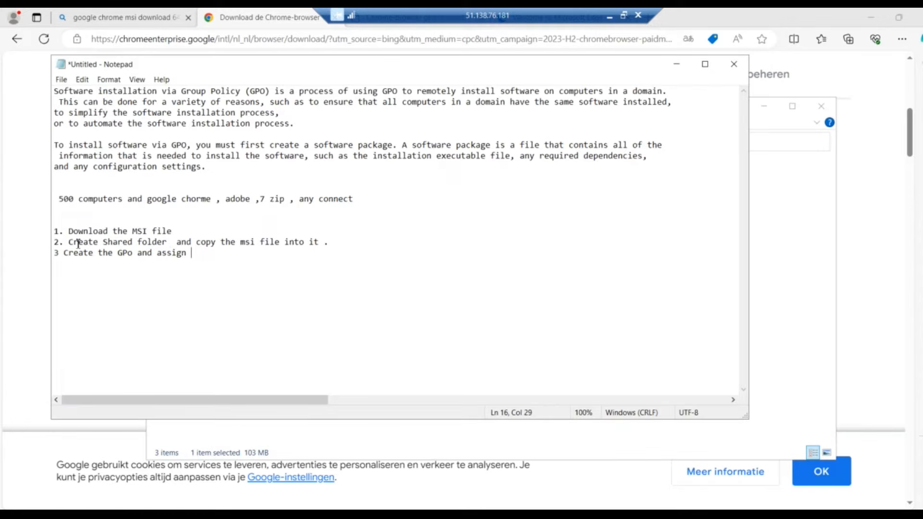
{"action": "left_click_drag", "start_coordinate": [69, 238], "coordinate": [331, 244]}
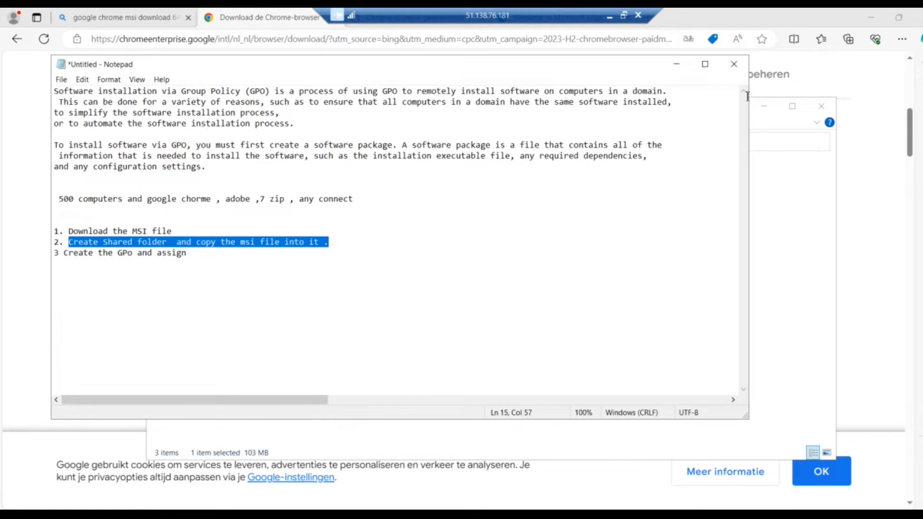
{"action": "left_click", "coordinate": [677, 65]}
Step: Open a new File Explorer window and display the contents of the Tools folder on the C: drive
{"action": "key", "text": "super+e"}
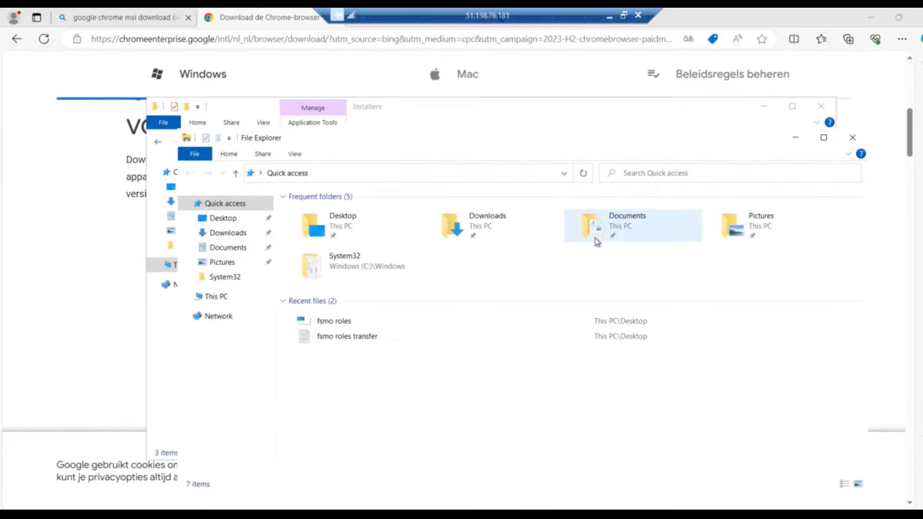
{"action": "left_click", "coordinate": [216, 296]}
{"action": "left_click", "coordinate": [355, 340]}
{"action": "double_click", "coordinate": [355, 340]}
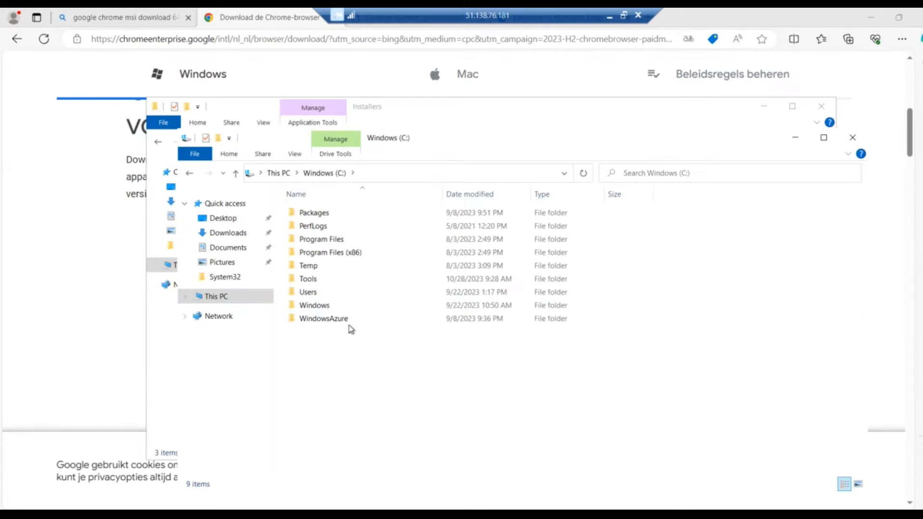
{"action": "double_click", "coordinate": [322, 283]}
{"action": "left_click", "coordinate": [191, 176]}
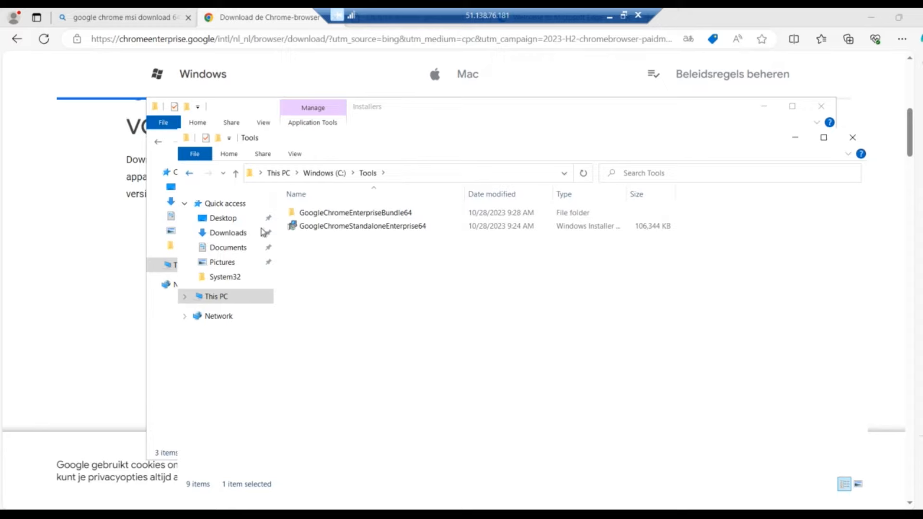
{"action": "double_click", "coordinate": [319, 277]}
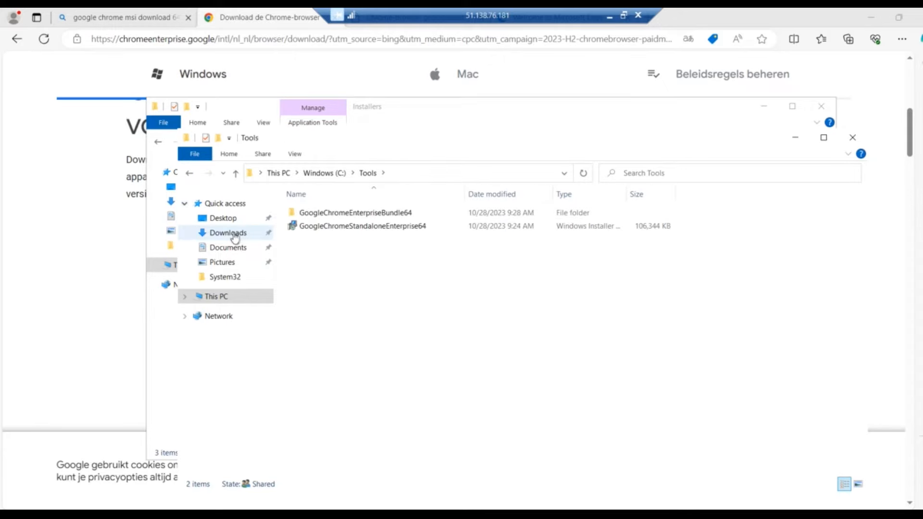
Step: Check the GoogleChromeStandaloneEnterprise64 installer in the GoogleChromeEnterpriseBundle64 Installers subfolder and return to the Tools folder
{"action": "double_click", "coordinate": [356, 216]}
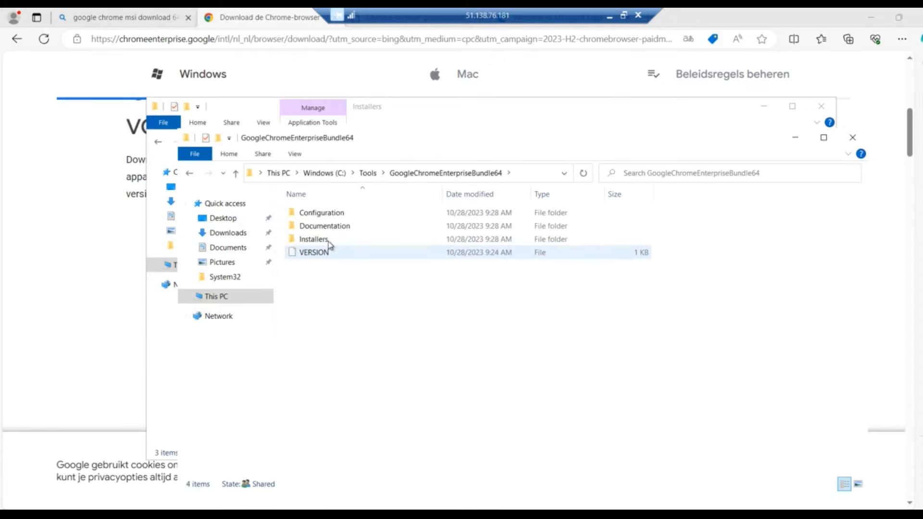
{"action": "left_click", "coordinate": [337, 239]}
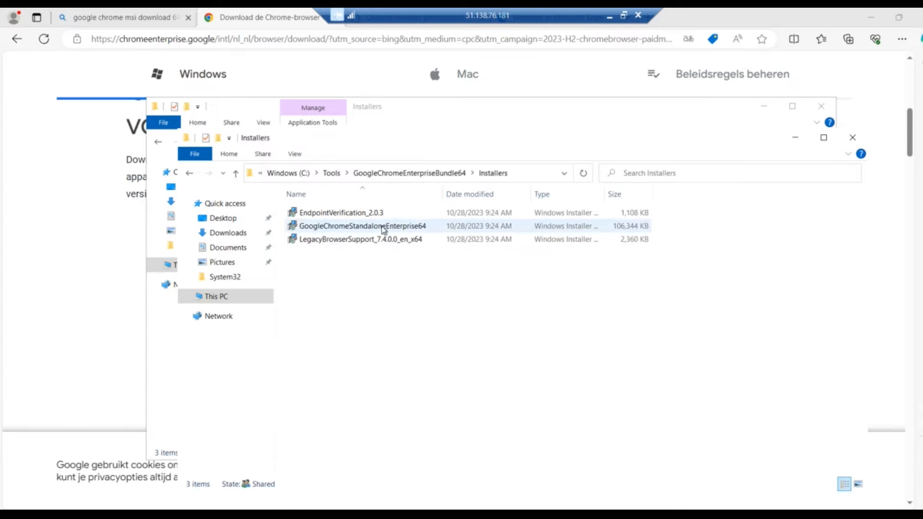
{"action": "left_click", "coordinate": [366, 226]}
{"action": "left_click", "coordinate": [331, 174]}
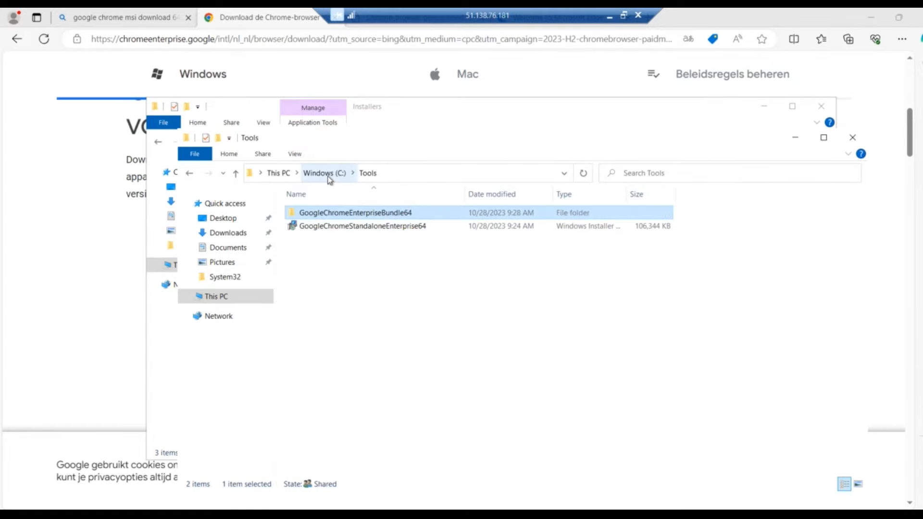
{"action": "left_click", "coordinate": [338, 248]}
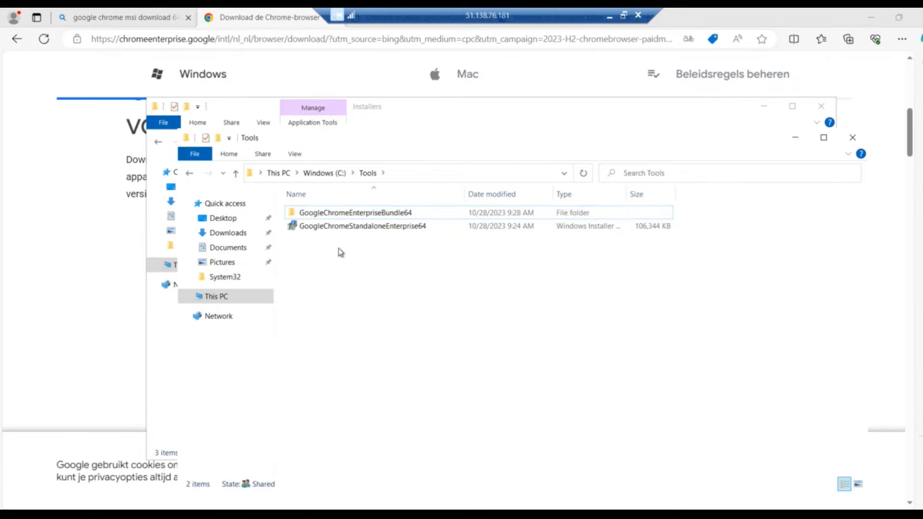
Step: Open the share permissions of the C:\Tools folder from its advanced sharing settings
{"action": "left_click", "coordinate": [331, 180]}
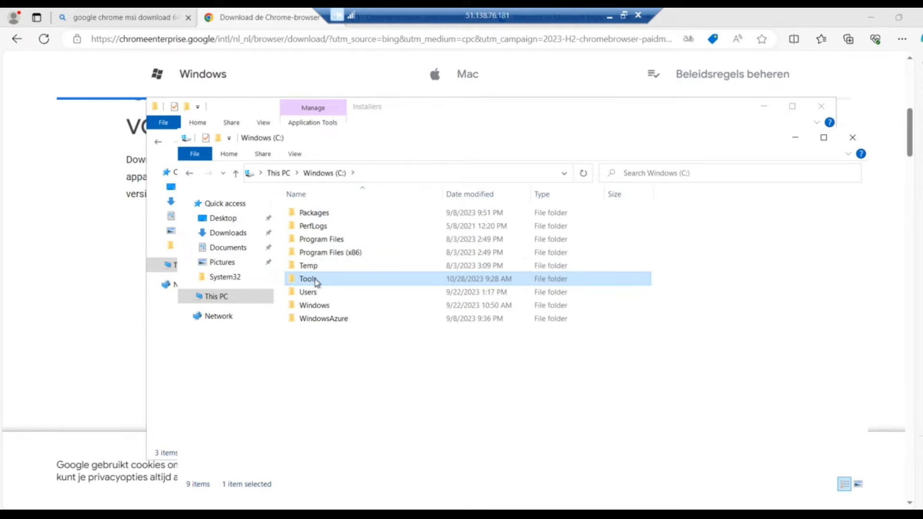
{"action": "right_click", "coordinate": [315, 282]}
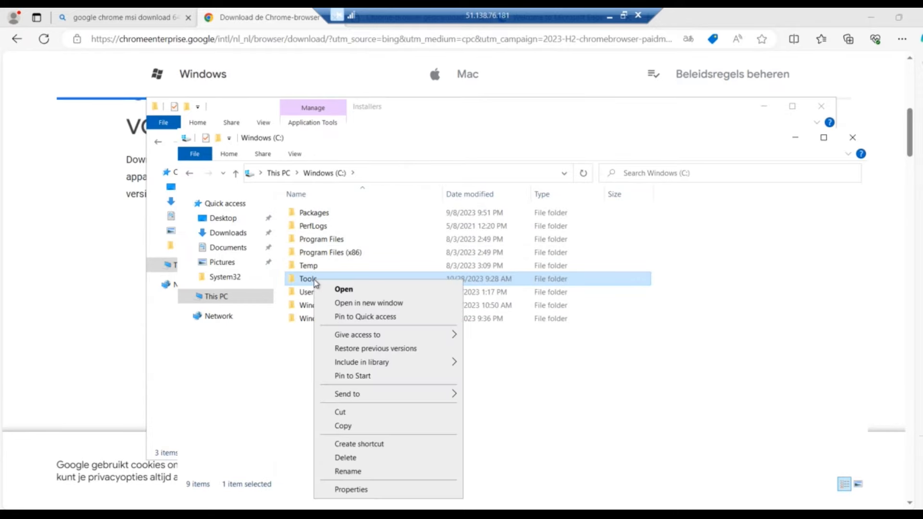
{"action": "left_click", "coordinate": [363, 491]}
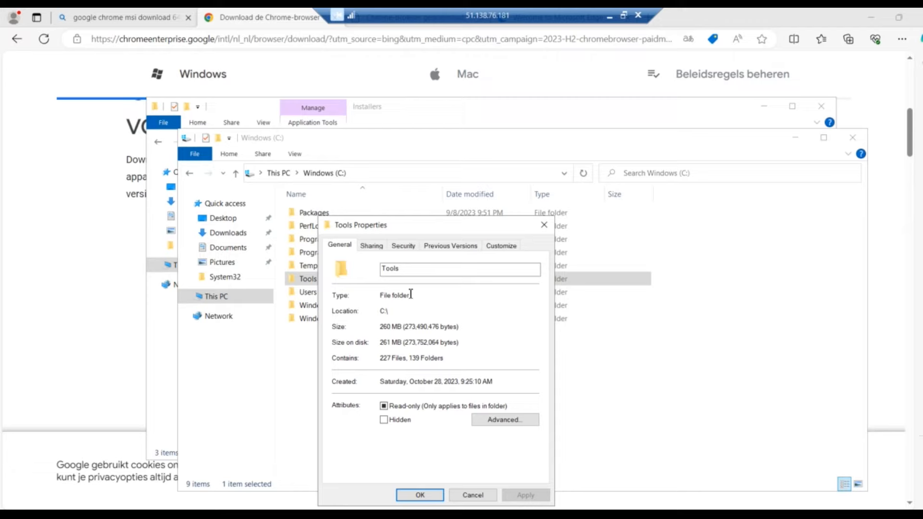
{"action": "left_click", "coordinate": [375, 252]}
{"action": "left_click", "coordinate": [390, 389]}
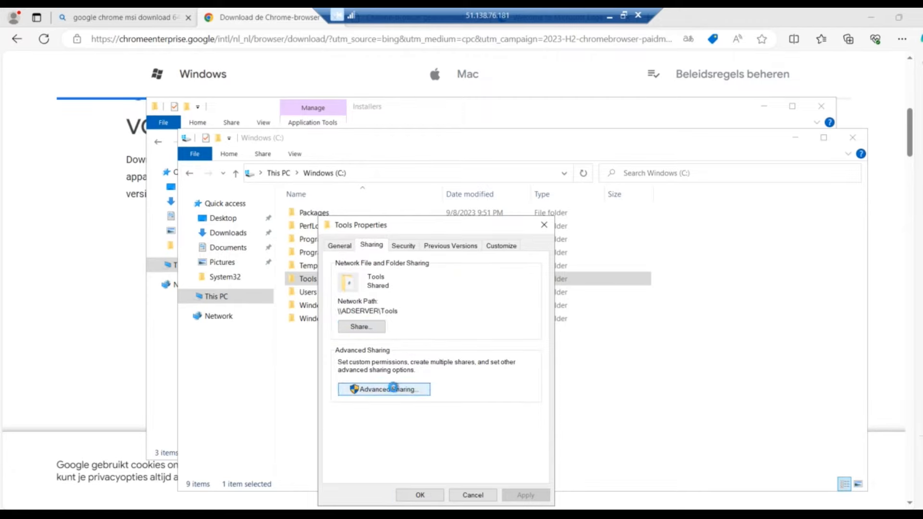
{"action": "left_click", "coordinate": [354, 416]}
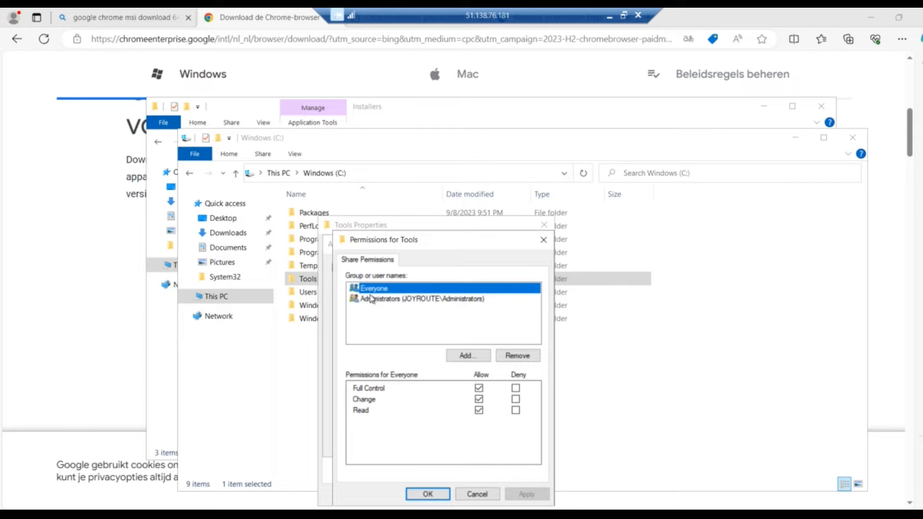
Step: Add Authenticated Users to the share permissions of the Tools folder
{"action": "left_click", "coordinate": [466, 356]}
{"action": "type", "text": "au"}
{"action": "left_click", "coordinate": [537, 390]}
{"action": "left_click", "coordinate": [591, 414]}
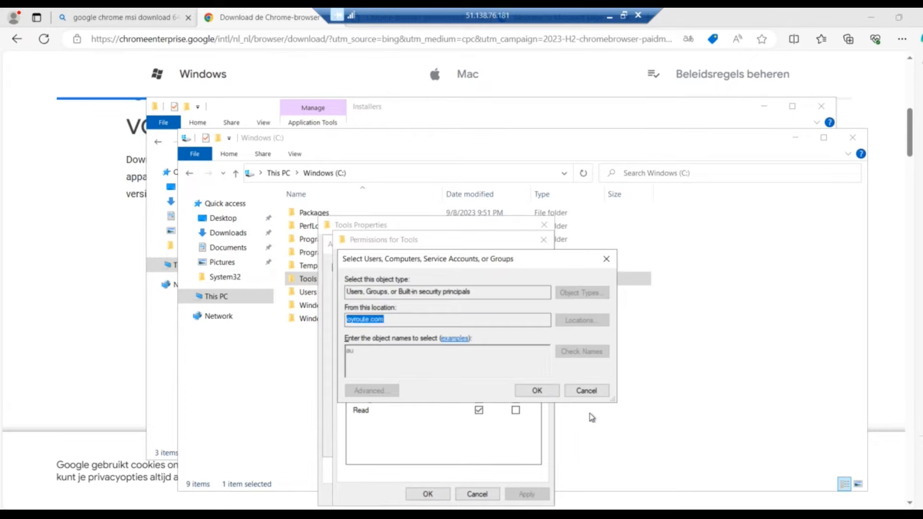
{"action": "left_click", "coordinate": [542, 394]}
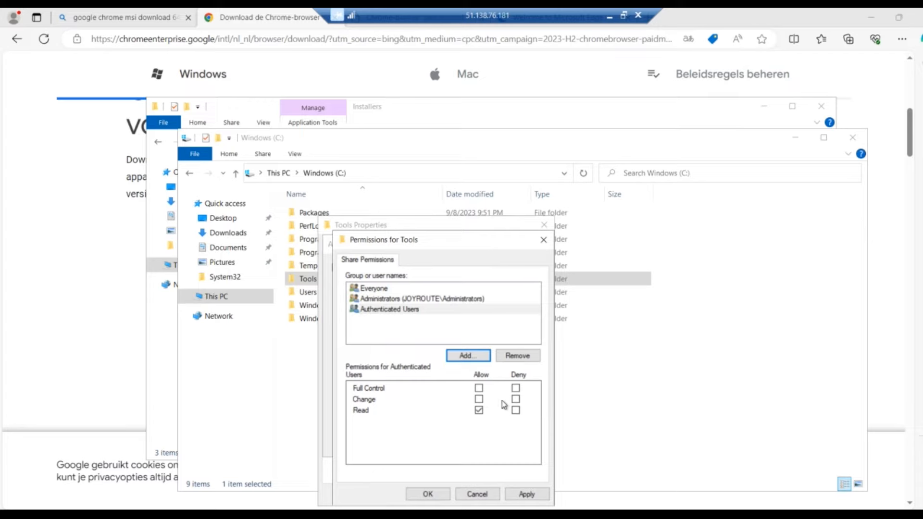
Step: Allow Authenticated Users Full Control and Change on the Tools share and apply the advanced sharing settings
{"action": "left_click", "coordinate": [413, 308]}
{"action": "left_click", "coordinate": [479, 399]}
{"action": "left_click", "coordinate": [479, 389]}
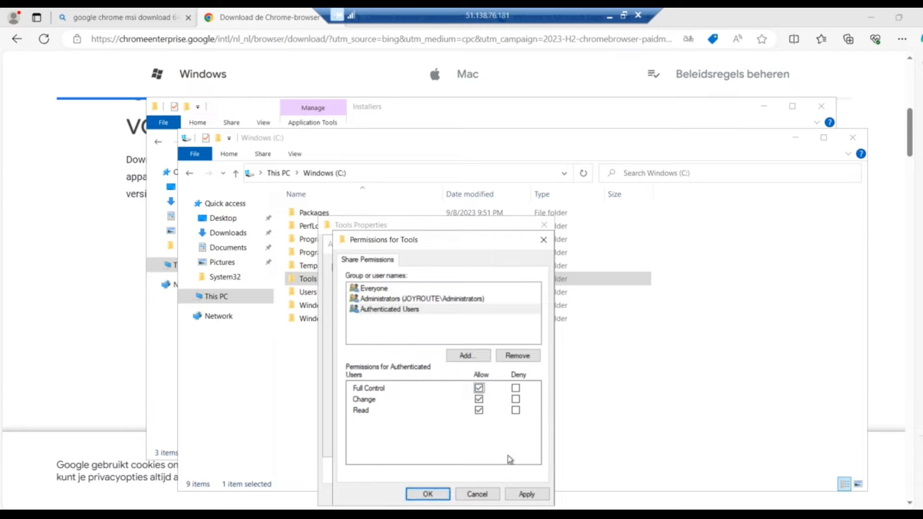
{"action": "left_click", "coordinate": [429, 494]}
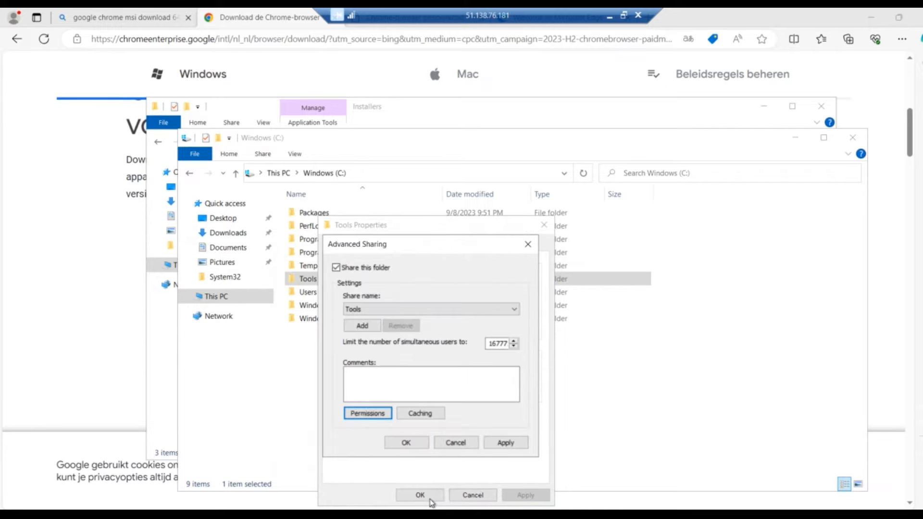
{"action": "left_click", "coordinate": [503, 443]}
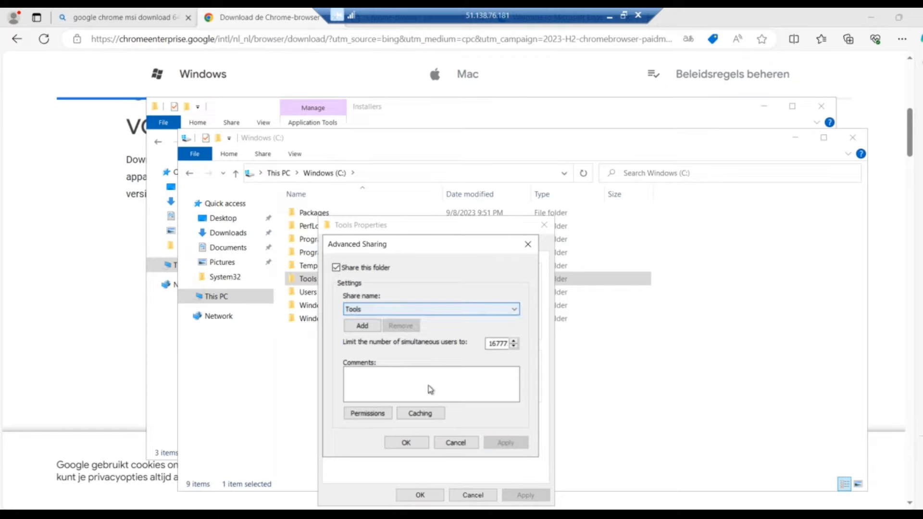
{"action": "left_click", "coordinate": [406, 443]}
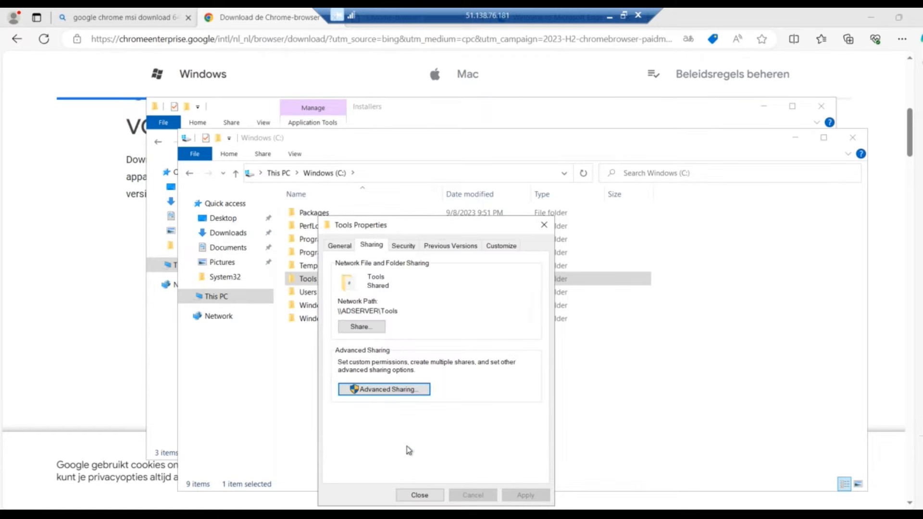
Step: Close the Tools folder properties, set the Notepad notes aside, and open Group Policy Management from Server Manager
{"action": "left_click", "coordinate": [419, 495]}
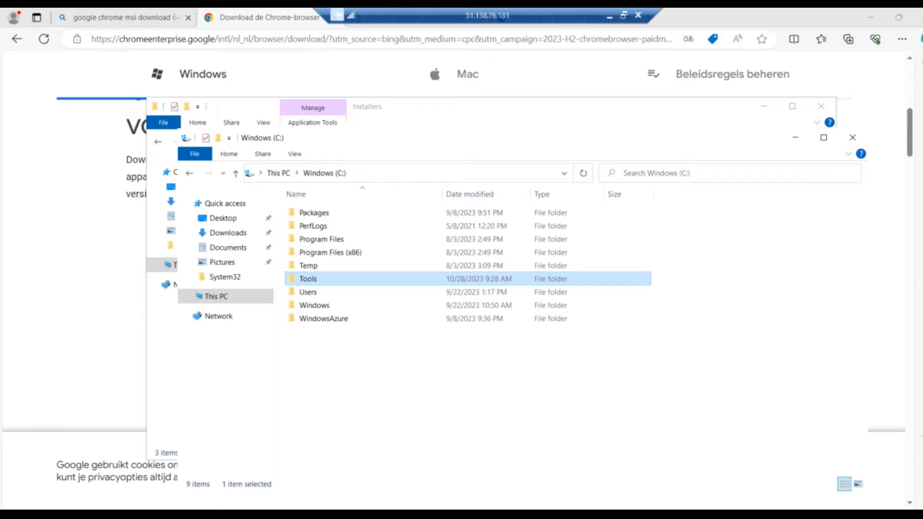
{"action": "key", "text": "alt+Tab"}
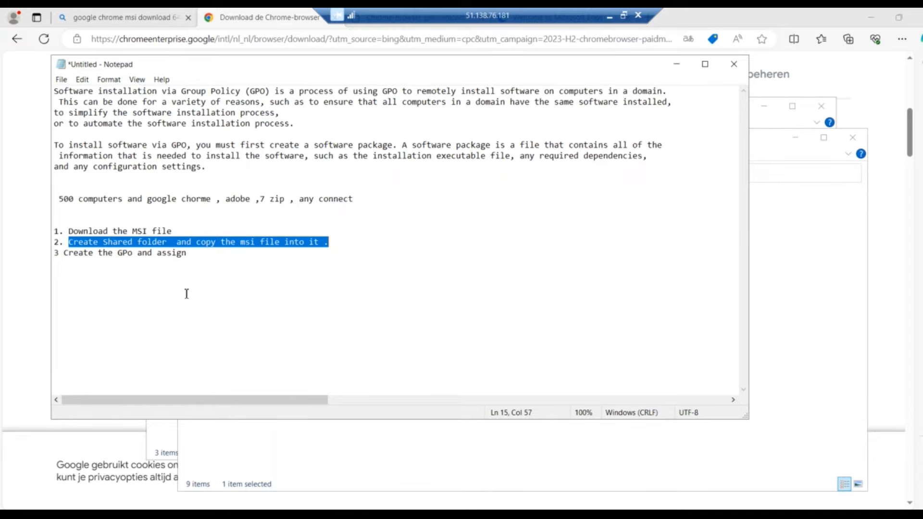
{"action": "left_click", "coordinate": [686, 65]}
{"action": "left_click", "coordinate": [289, 500]}
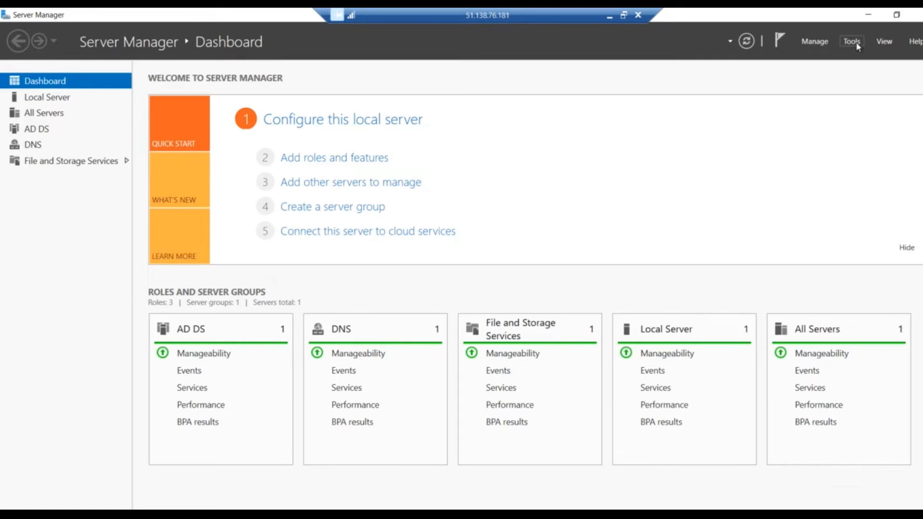
{"action": "left_click", "coordinate": [852, 42]}
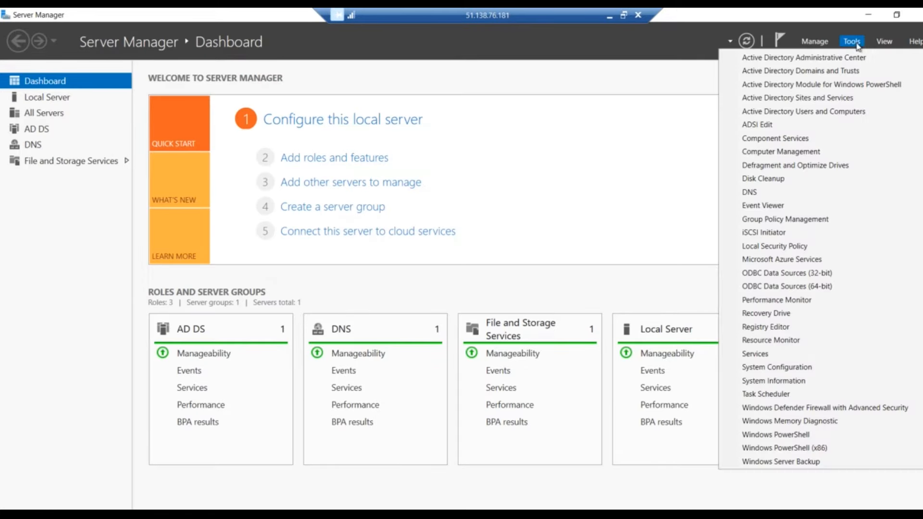
{"action": "left_click", "coordinate": [814, 222]}
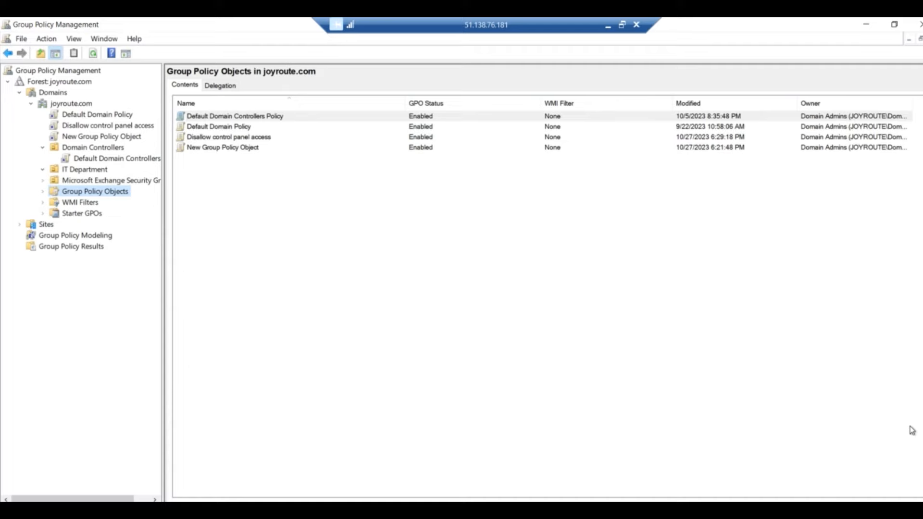
Step: Create a GPO named "Google chrome Instllation" linked to the IT Department organizational unit in joyroute.com
{"action": "left_click", "coordinate": [86, 171]}
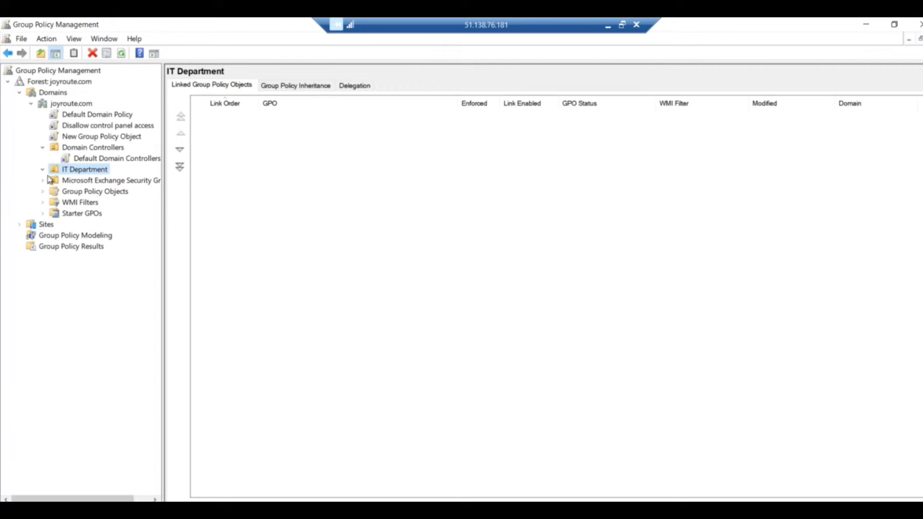
{"action": "right_click", "coordinate": [88, 172]}
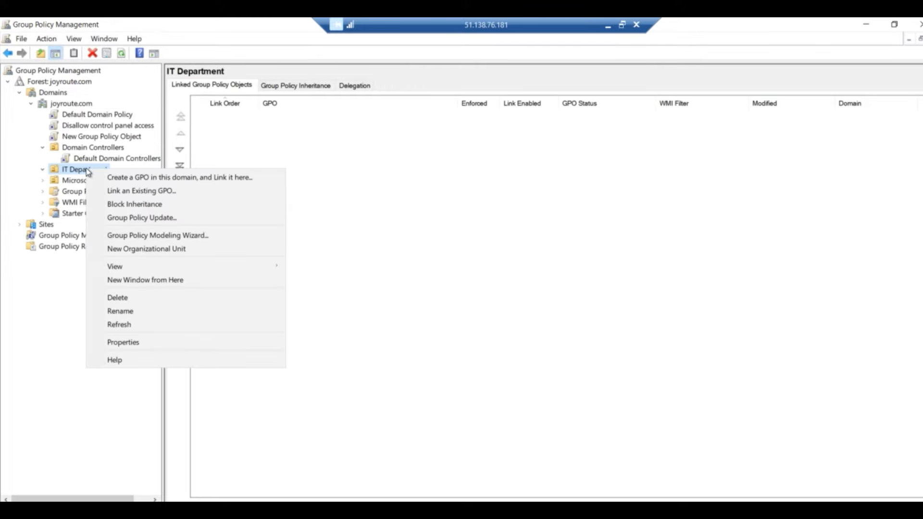
{"action": "left_click", "coordinate": [138, 178]}
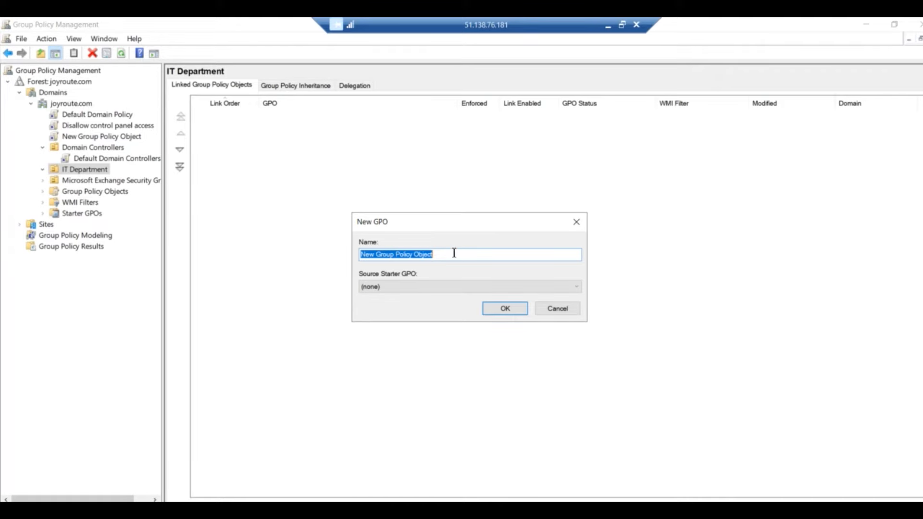
{"action": "type", "text": "Google"}
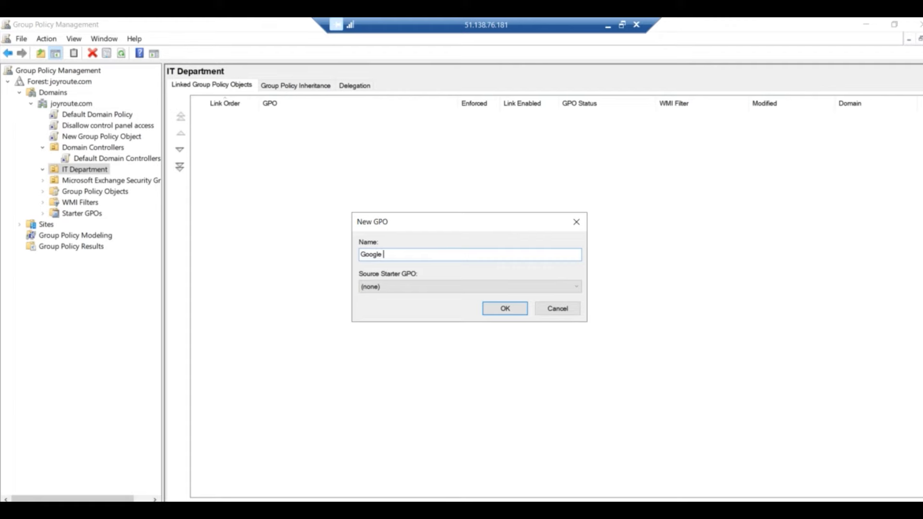
{"action": "type", "text": " chro"}
{"action": "type", "text": "Instllation"}
{"action": "key", "text": "Left"}
{"action": "key", "text": "Left"}
{"action": "key", "text": "Left"}
{"action": "key", "text": "Left"}
{"action": "key", "text": "Left"}
{"action": "key", "text": "Left"}
{"action": "key", "text": "Left"}
{"action": "key", "text": "Left"}
{"action": "key", "text": "Left"}
{"action": "left_click", "coordinate": [503, 308]}
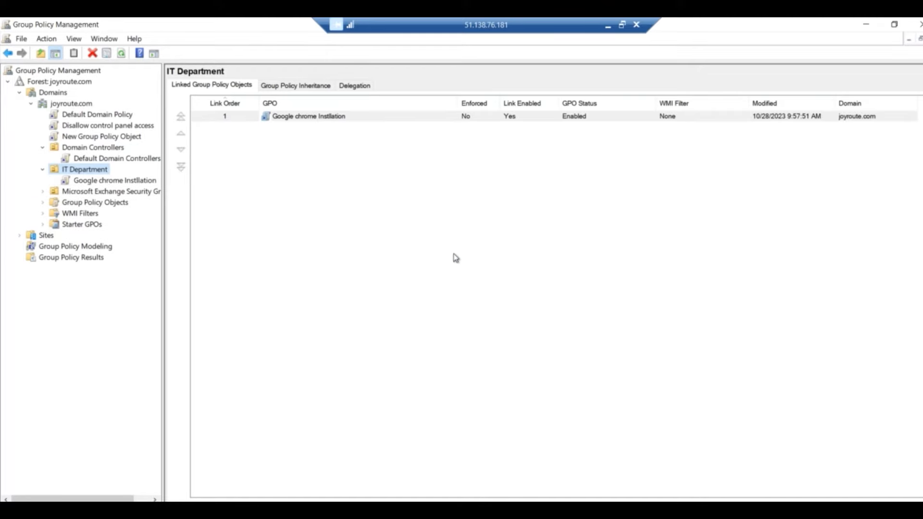
Step: Edit the Google chrome Instllation GPO and go to Software installation under the Computer Configuration policies' Software Settings
{"action": "right_click", "coordinate": [129, 183]}
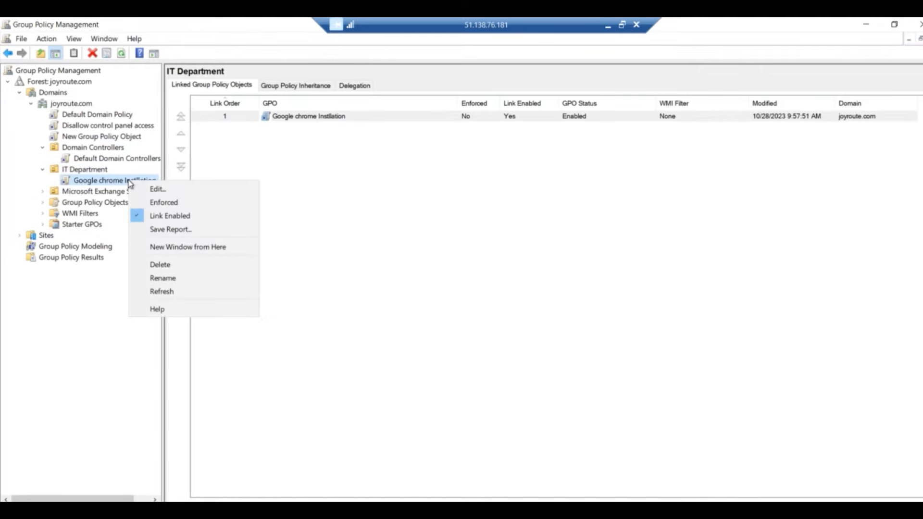
{"action": "left_click", "coordinate": [157, 190]}
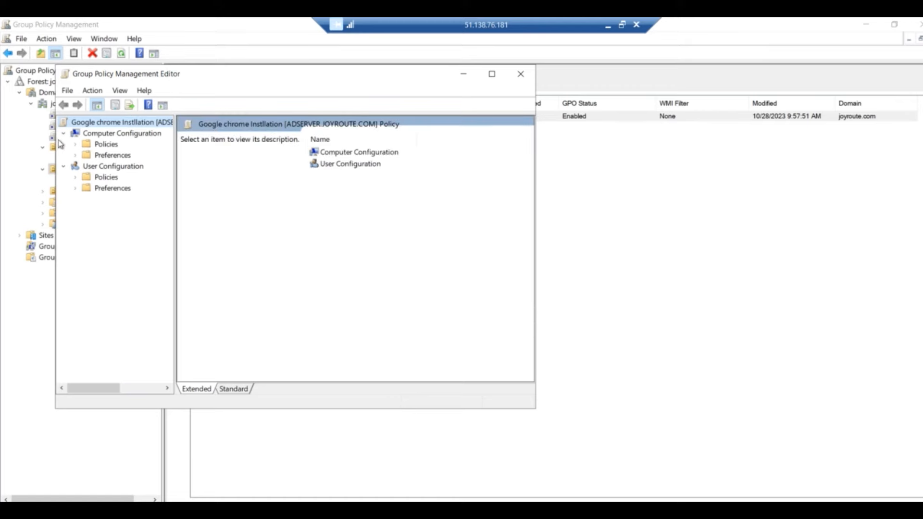
{"action": "left_click", "coordinate": [63, 135]}
{"action": "left_click", "coordinate": [63, 136]}
{"action": "left_click", "coordinate": [76, 144]}
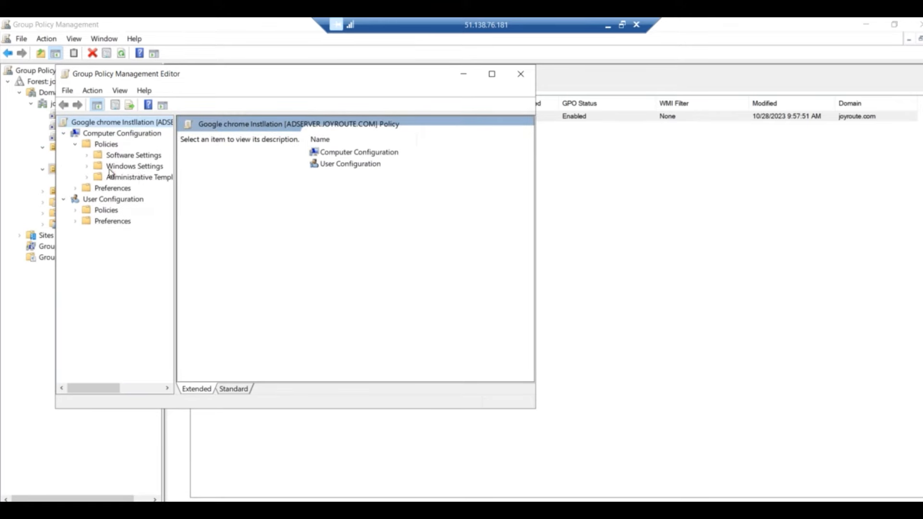
{"action": "left_click", "coordinate": [88, 156]}
{"action": "left_click", "coordinate": [149, 167]}
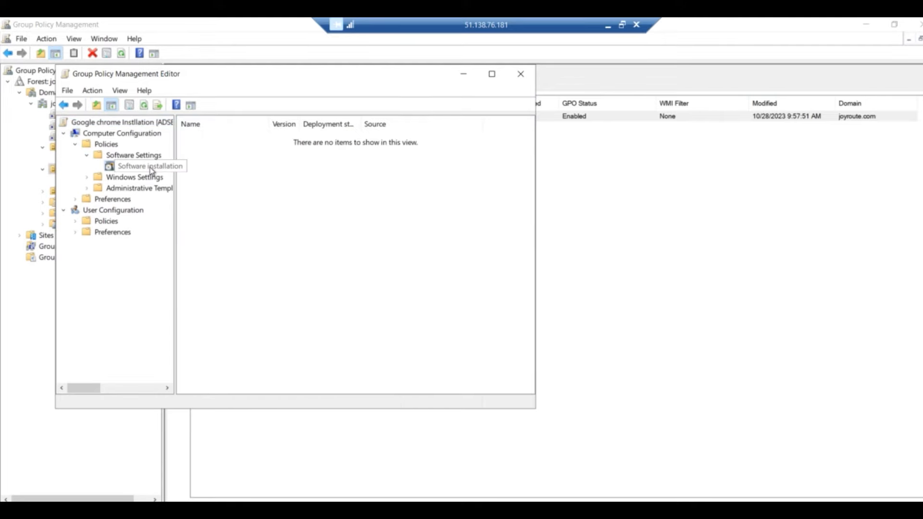
Step: Start a new software installation package and browse to the network location \\10.0.0.5
{"action": "right_click", "coordinate": [250, 166]}
{"action": "mouse_move", "coordinate": [296, 179]}
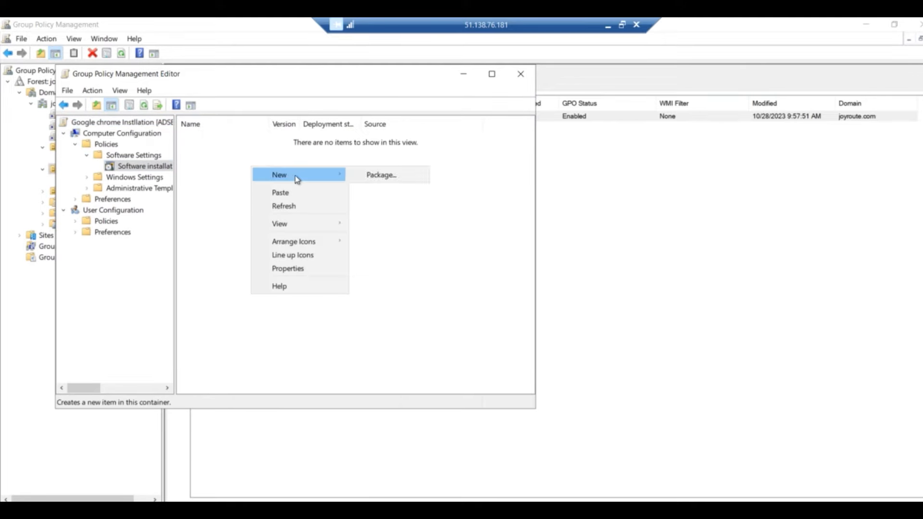
{"action": "left_click", "coordinate": [374, 175]}
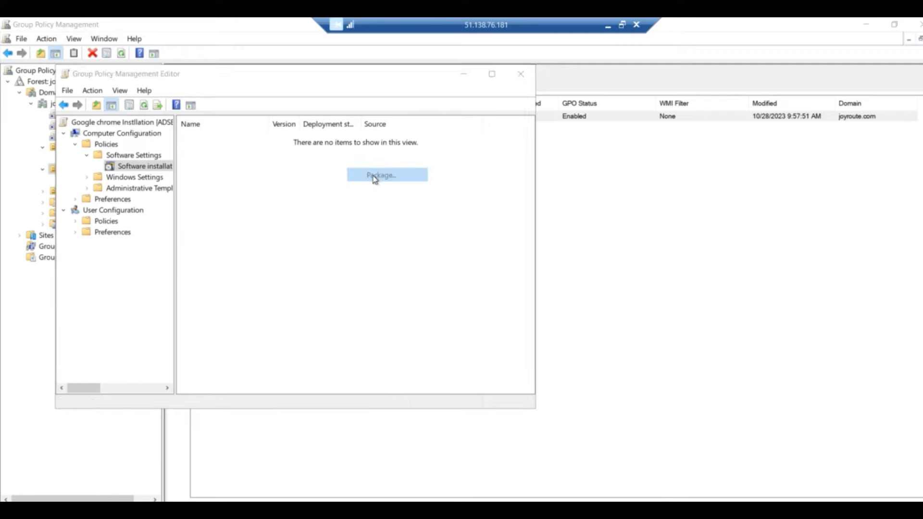
{"action": "left_click", "coordinate": [315, 116]}
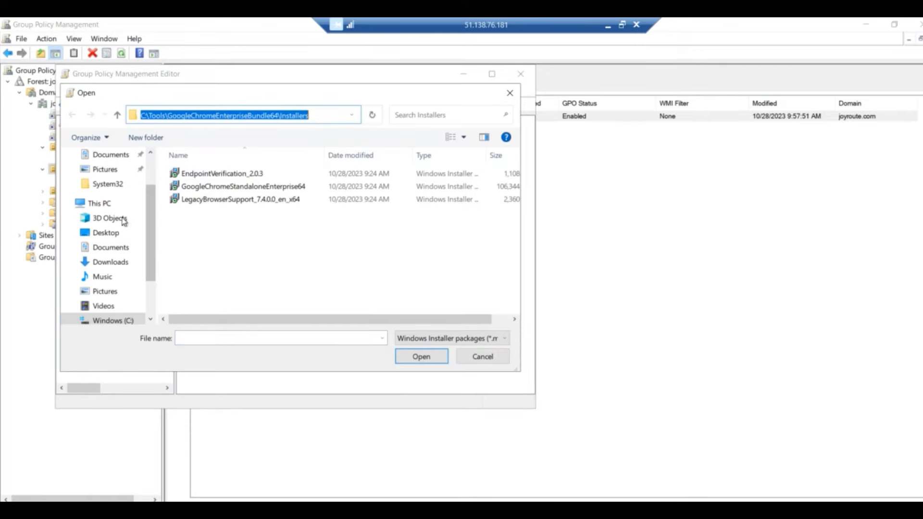
{"action": "left_click", "coordinate": [111, 206]}
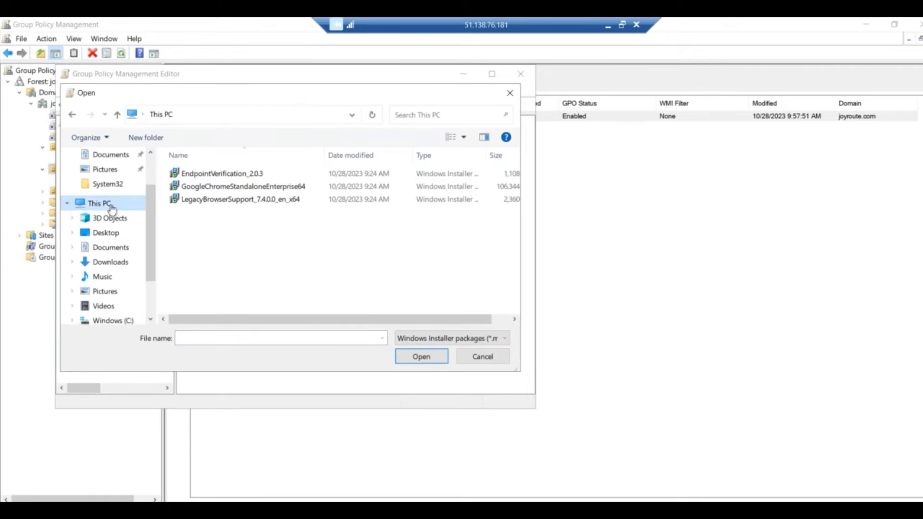
{"action": "left_click", "coordinate": [229, 119]}
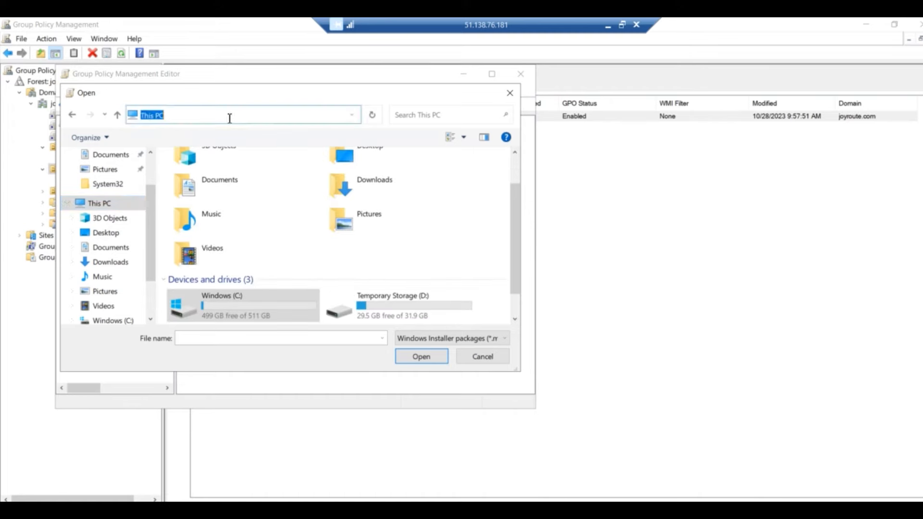
{"action": "type", "text": "\\\\10.0.0.5"}
{"action": "key", "text": "Return"}
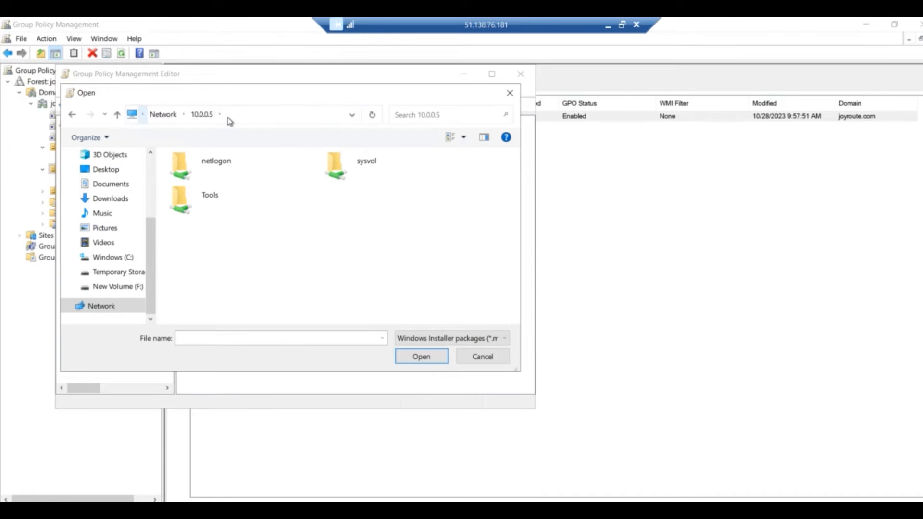
Step: Add GoogleChromeStandaloneEnterprise64 from Tools\GoogleChromeEnterpriseBundle64\Installers on the share with the Assigned deployment method, and close the policy editor
{"action": "double_click", "coordinate": [212, 201]}
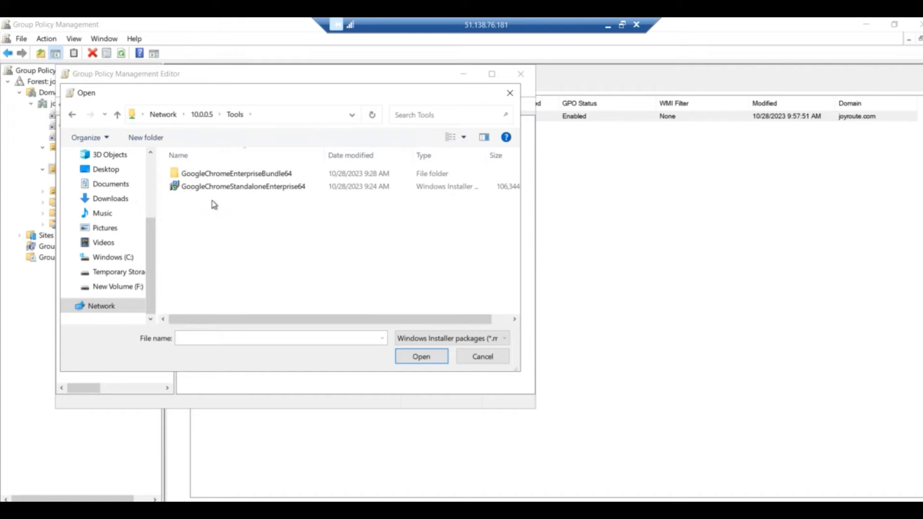
{"action": "double_click", "coordinate": [240, 173]}
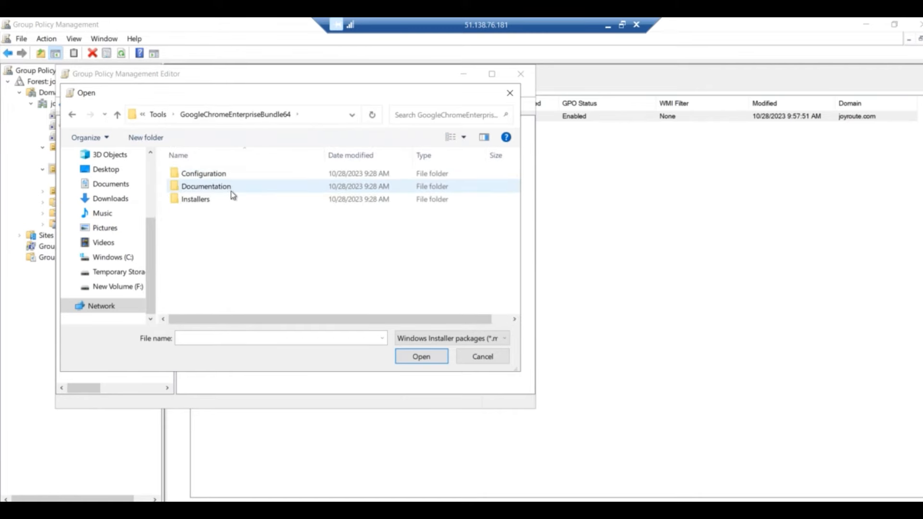
{"action": "double_click", "coordinate": [220, 200]}
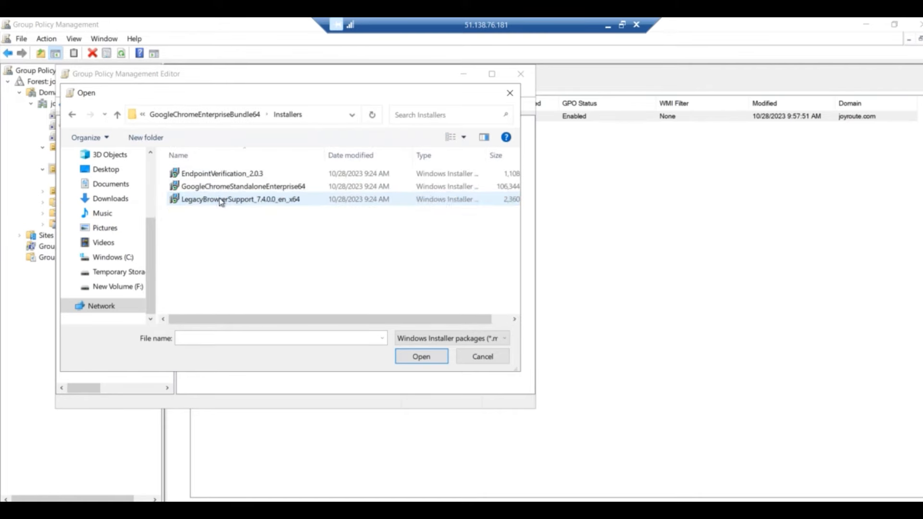
{"action": "left_click", "coordinate": [221, 199]}
{"action": "left_click", "coordinate": [300, 187]}
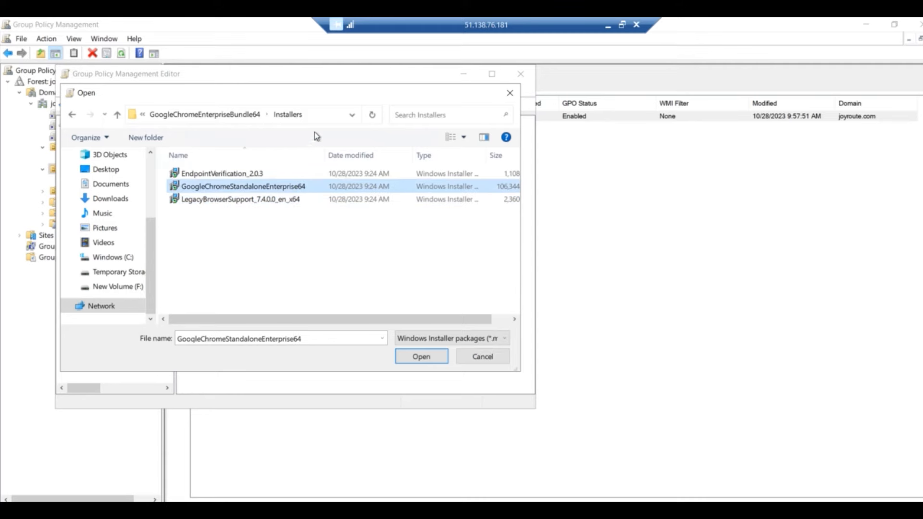
{"action": "left_click", "coordinate": [320, 118]}
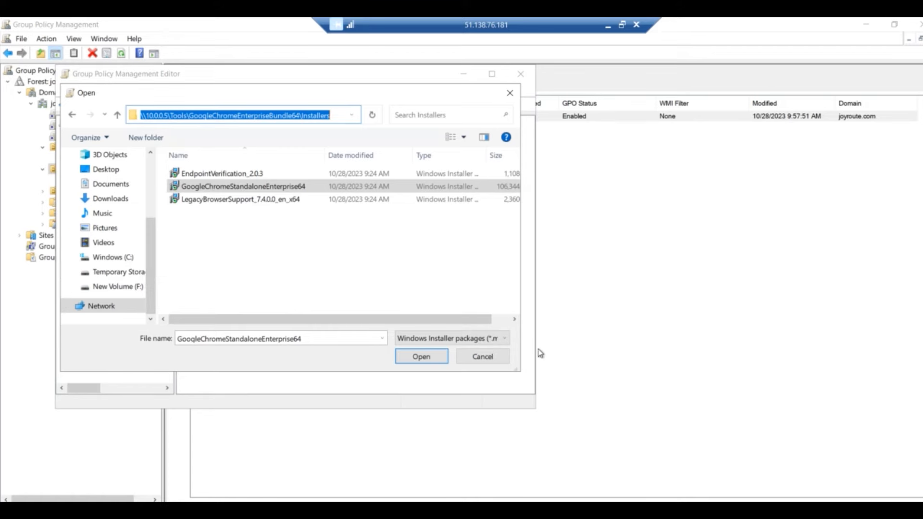
{"action": "left_click", "coordinate": [416, 361]}
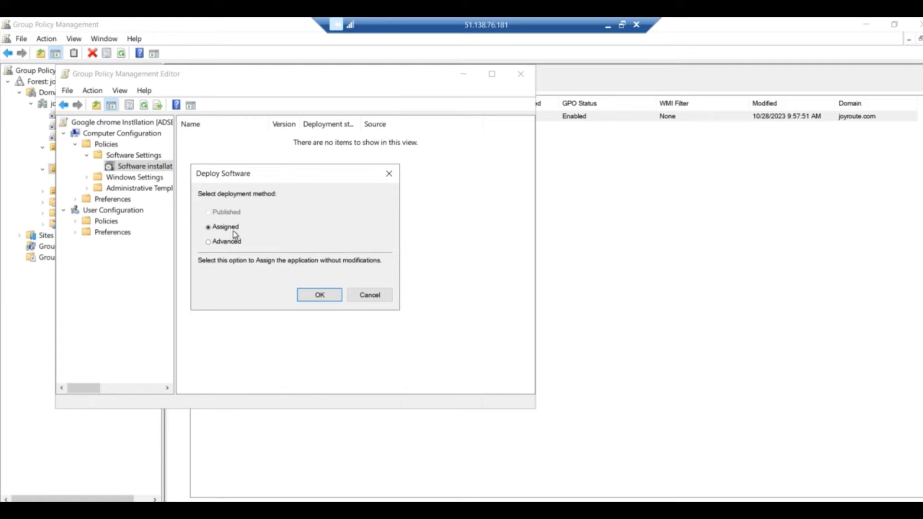
{"action": "left_click", "coordinate": [320, 298]}
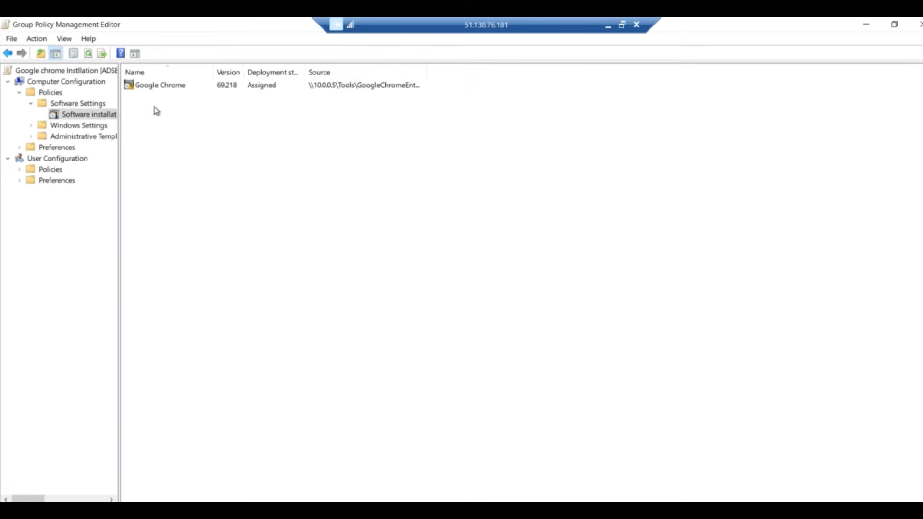
{"action": "left_click", "coordinate": [920, 24]}
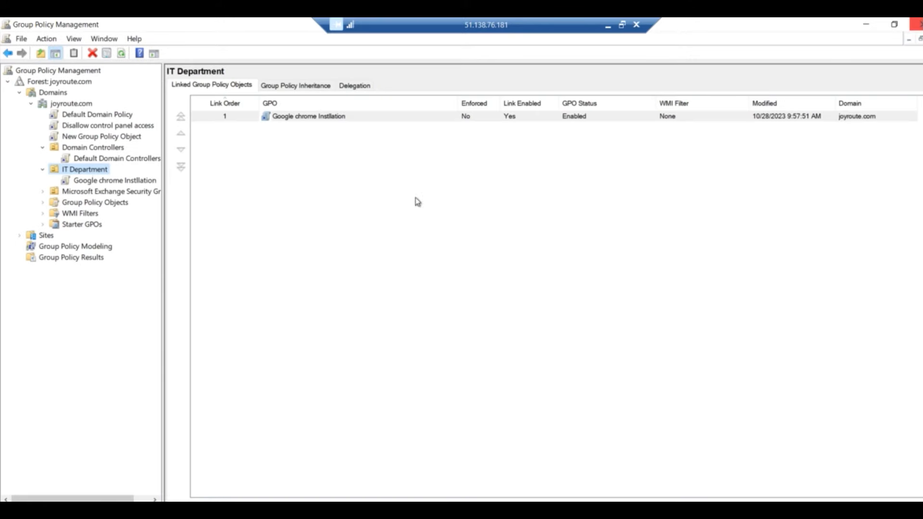
Step: Switch to the client computer's remote session and display its Windows version with winver
{"action": "left_click", "coordinate": [511, 173]}
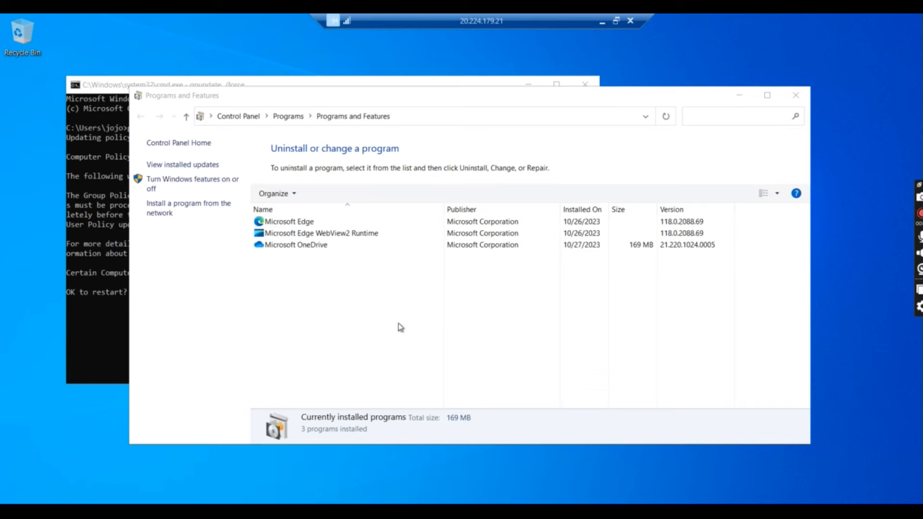
{"action": "key", "text": "super+r"}
{"action": "type", "text": "winver"}
{"action": "key", "text": "Return"}
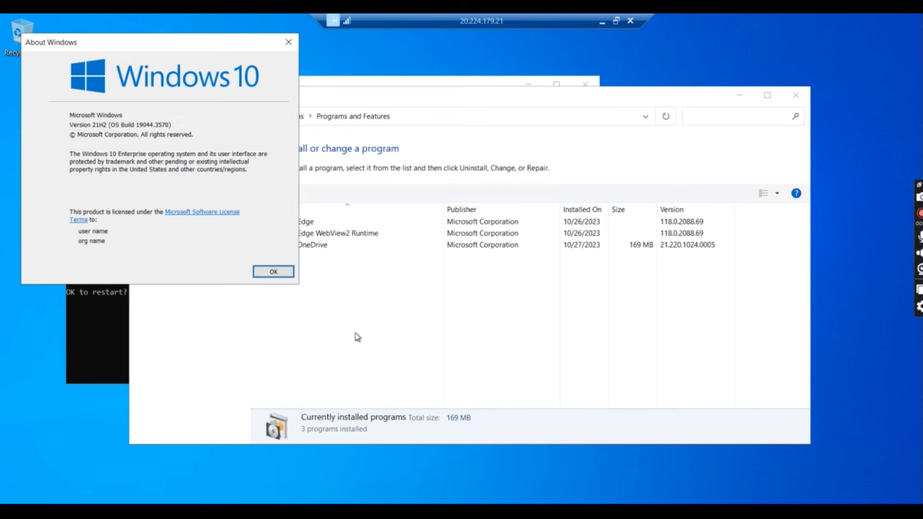
Step: Close the Command Prompt waiting on gpupdate /force and run hostname in a new one to check the client's computer name
{"action": "left_click", "coordinate": [101, 351]}
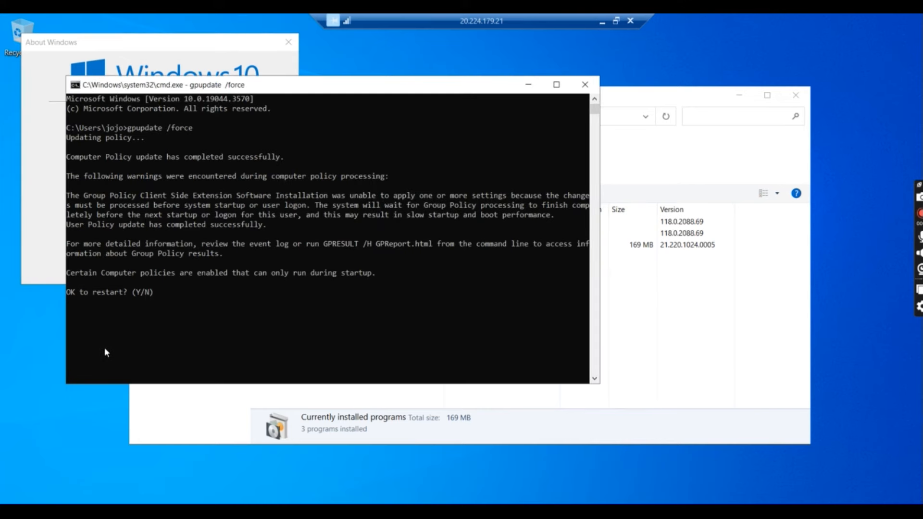
{"action": "left_click", "coordinate": [584, 84]}
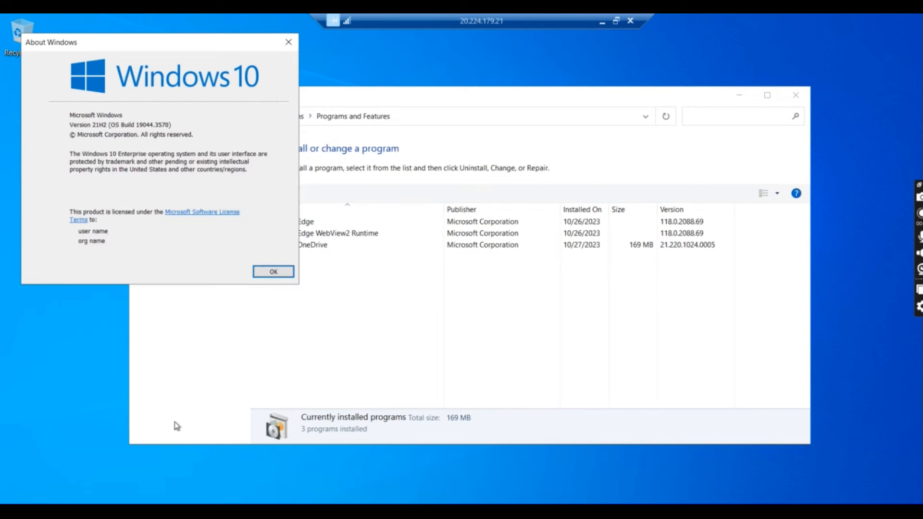
{"action": "key", "text": "super+r"}
{"action": "type", "text": "cmd"}
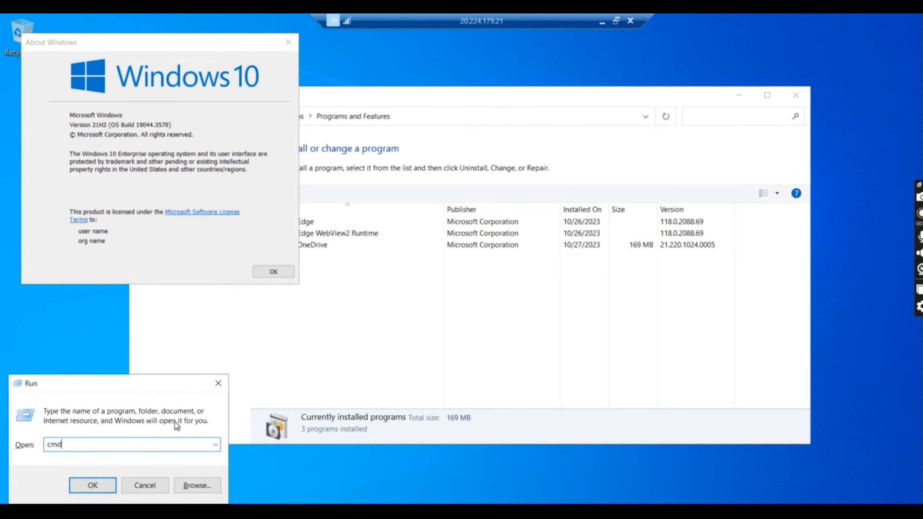
{"action": "key", "text": "Return"}
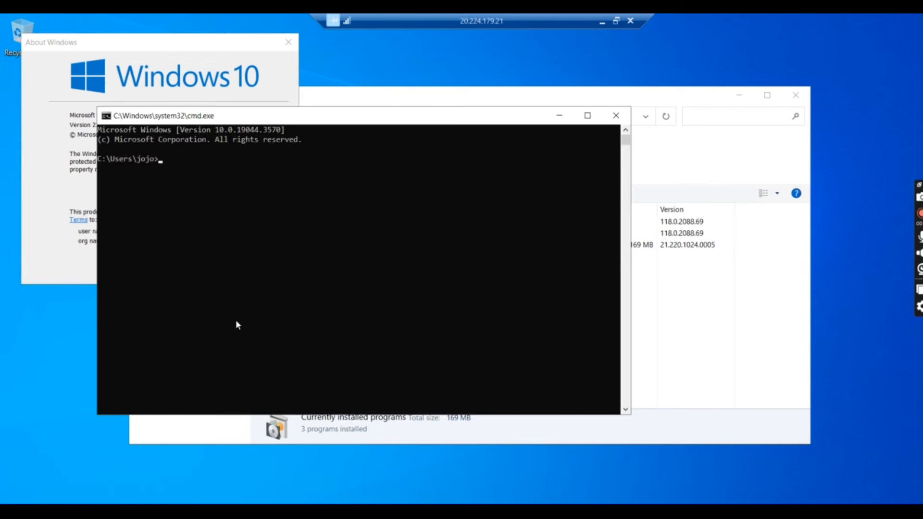
{"action": "type", "text": "hostname"}
{"action": "key", "text": "Return"}
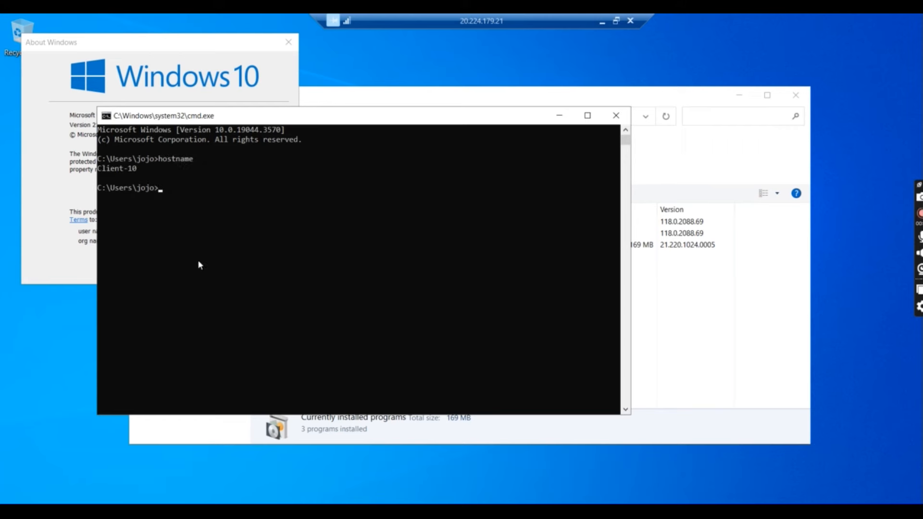
Step: Review the client's list of installed programs, and force a Group Policy update from the Command Prompt with gpupdate /force
{"action": "left_click", "coordinate": [650, 327]}
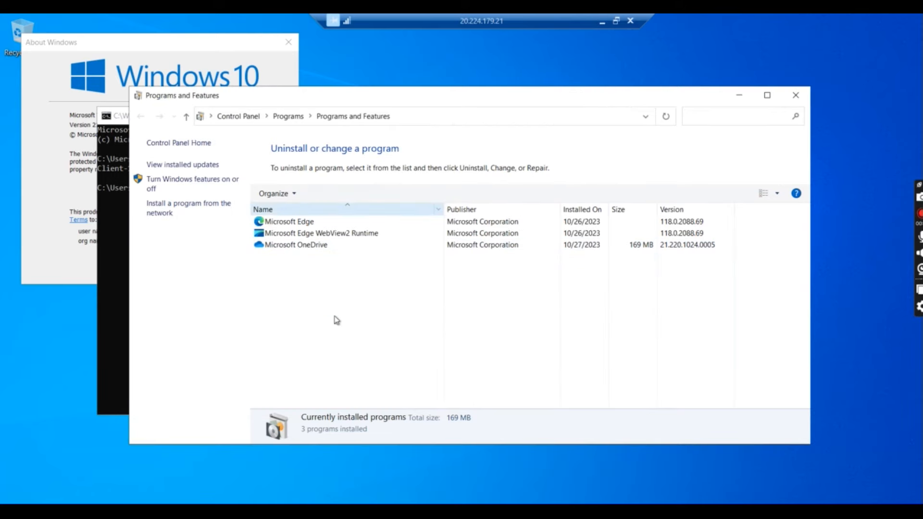
{"action": "left_click", "coordinate": [119, 257]}
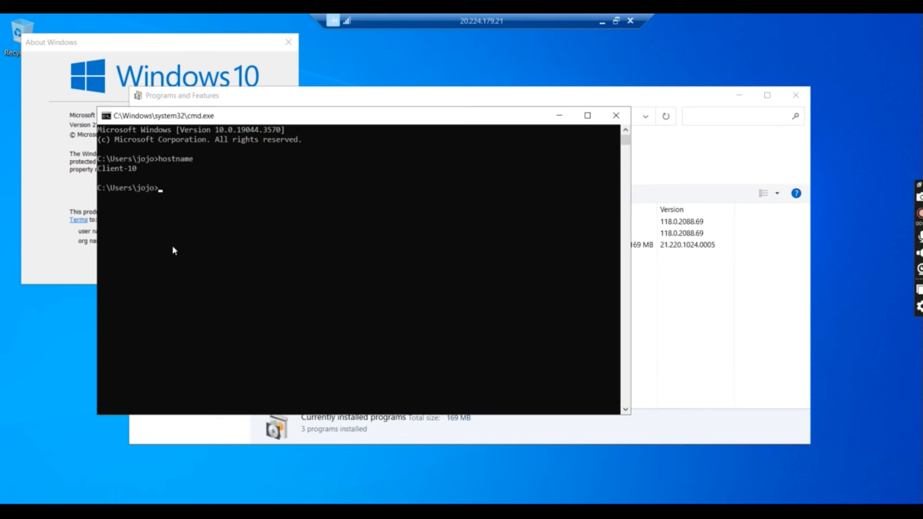
{"action": "type", "text": "gpupdate /force"}
{"action": "key", "text": "Return"}
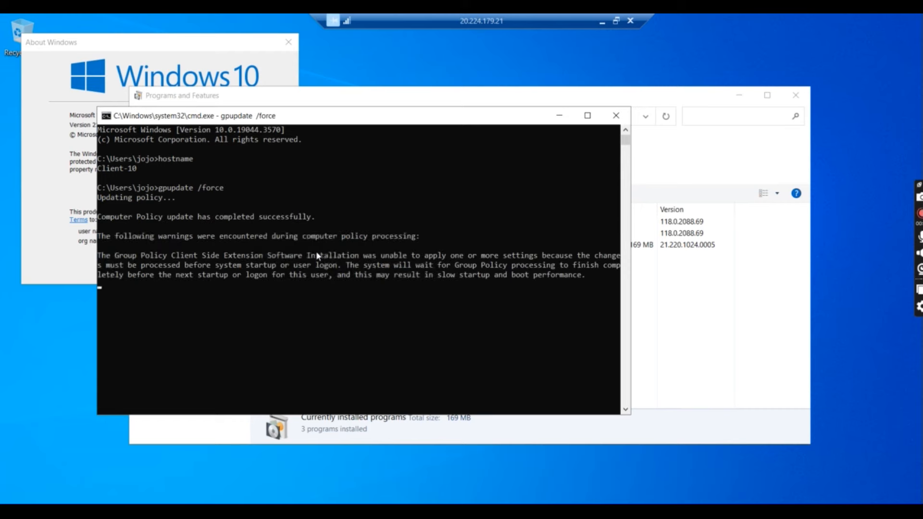
Step: Maximize the Command Prompt to read the policy update output and agree to restart the client computer
{"action": "left_click", "coordinate": [594, 120]}
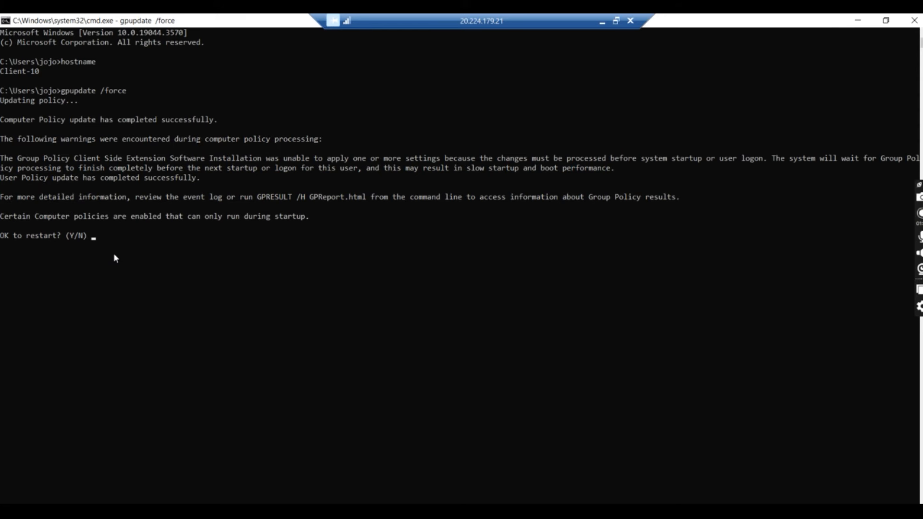
{"action": "type", "text": "y"}
{"action": "key", "text": "Return"}
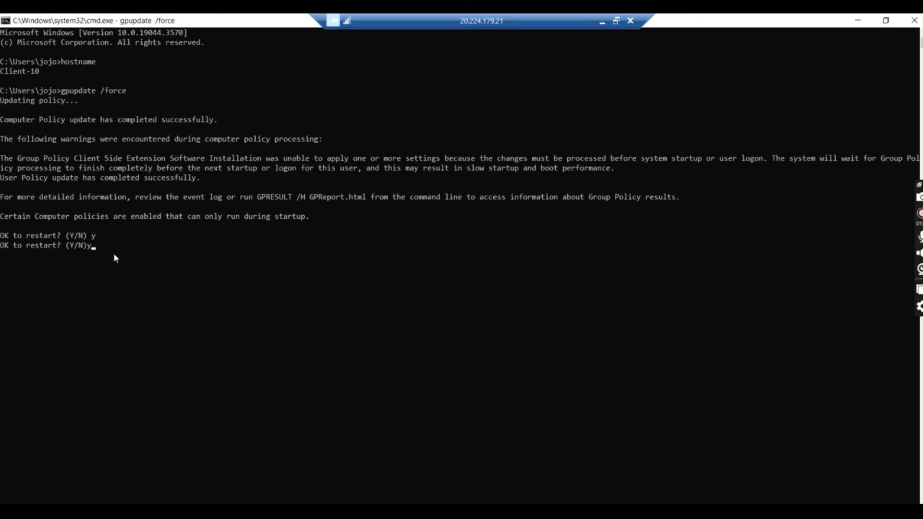
{"action": "type", "text": "yes"}
{"action": "key", "text": "Return"}
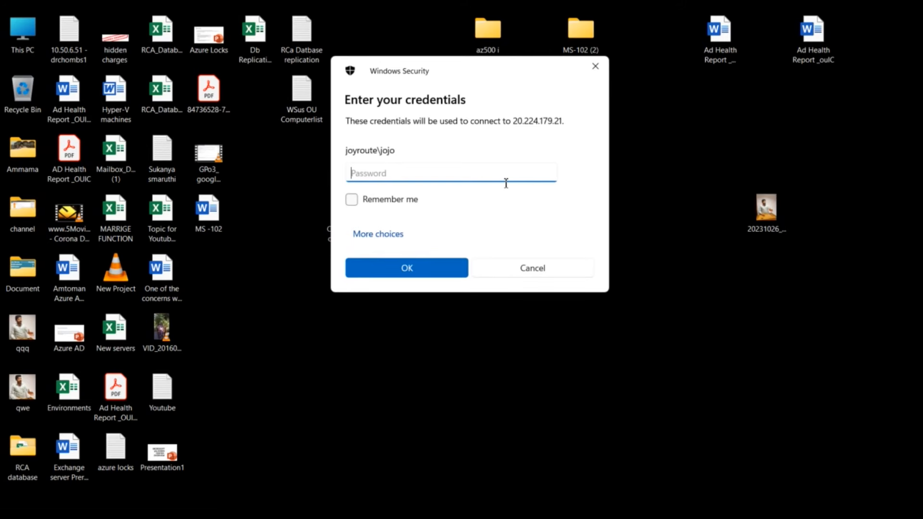
Step: Reconnect to the client's remote session by entering the account password and accepting the untrusted certificate
{"action": "type", "text": "•••••••"}
{"action": "type", "text": "•"}
{"action": "key", "text": "Return"}
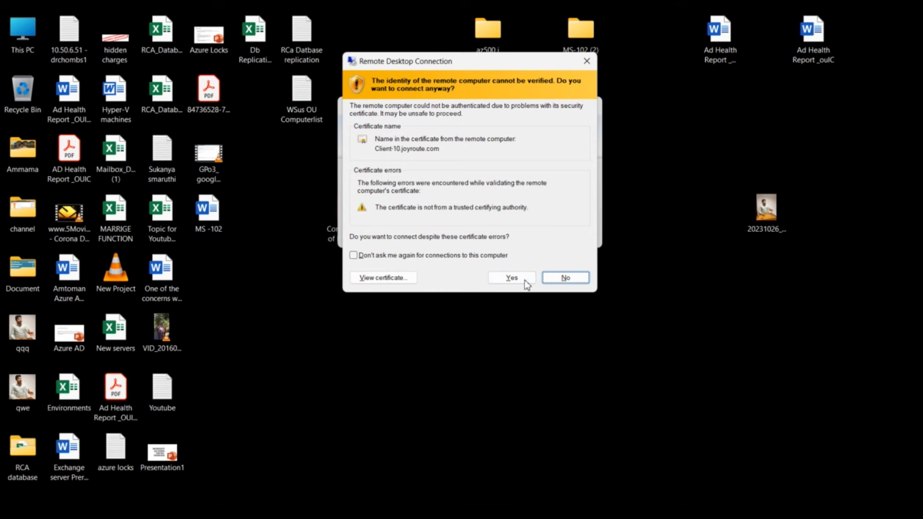
{"action": "left_click", "coordinate": [522, 276]}
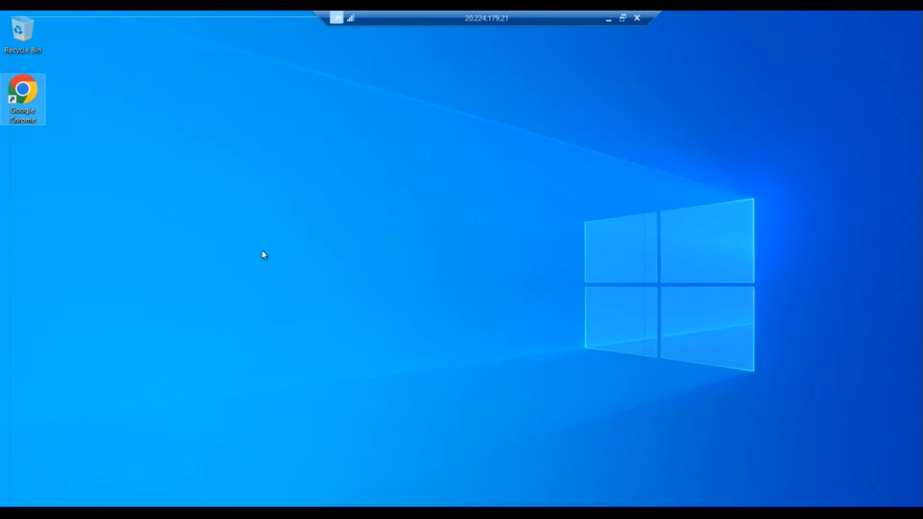
Step: Open Programs and Features on the client and select the Google Chrome entry to verify its publisher, install date and version
{"action": "key", "text": "super+r"}
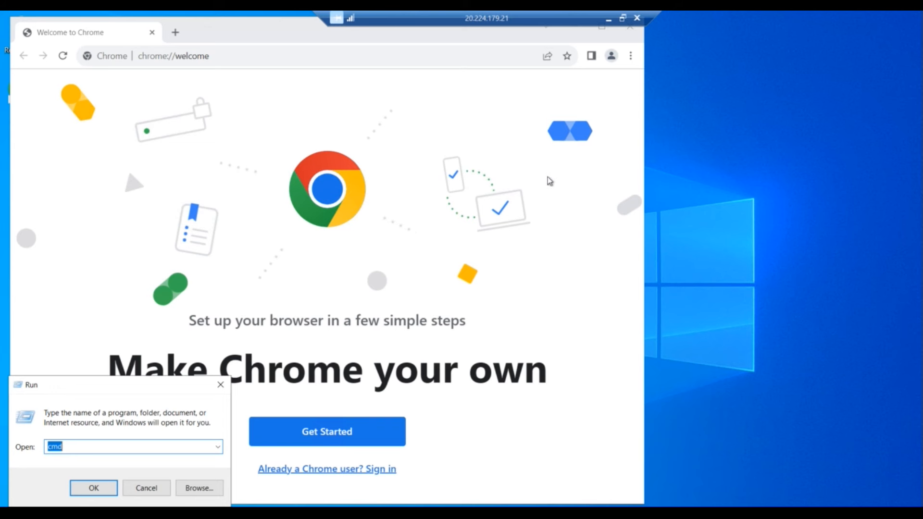
{"action": "type", "text": "app"}
{"action": "key", "text": "Down"}
{"action": "key", "text": "Return"}
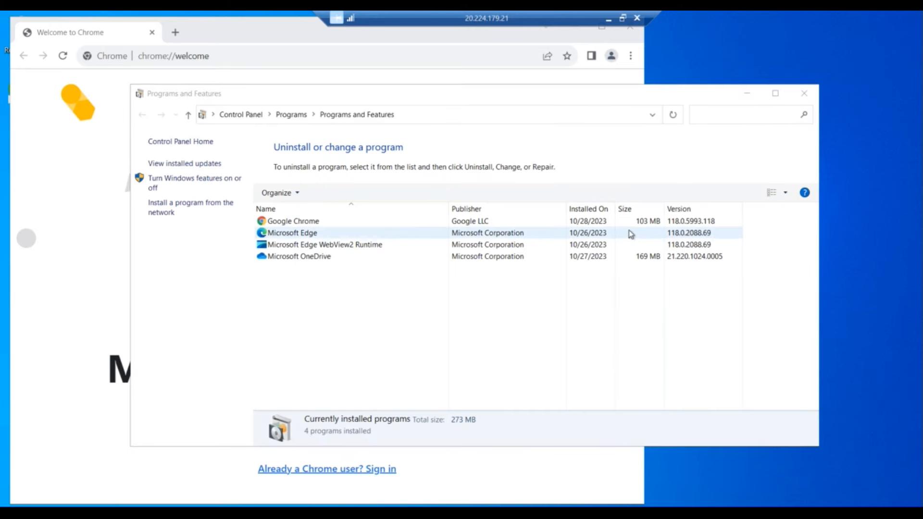
{"action": "left_click", "coordinate": [604, 221]}
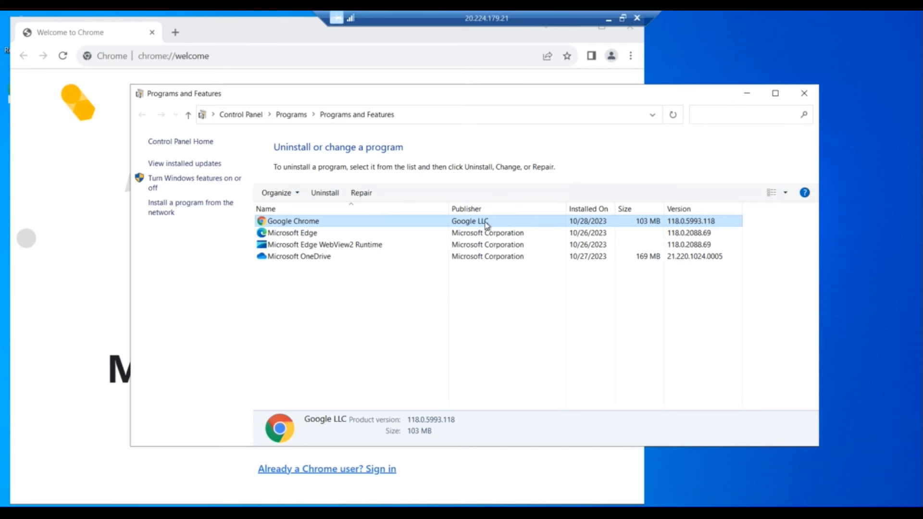